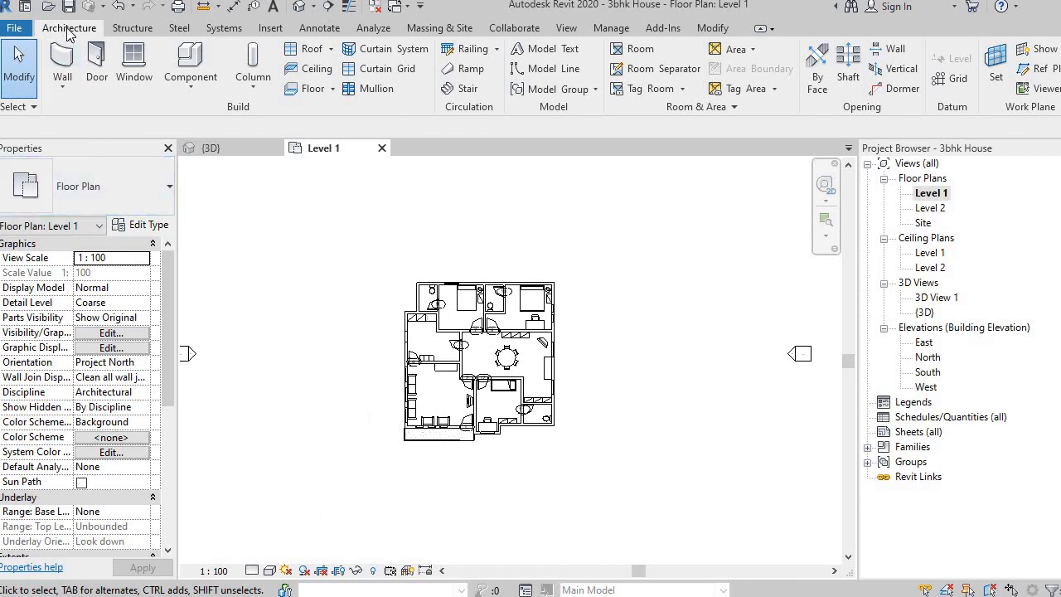
# Step: Place rooms with Tag on Placement in the sofa room, the room above it, the lower bedroom, its toilet and the dining area
pyautogui.click(641, 50)
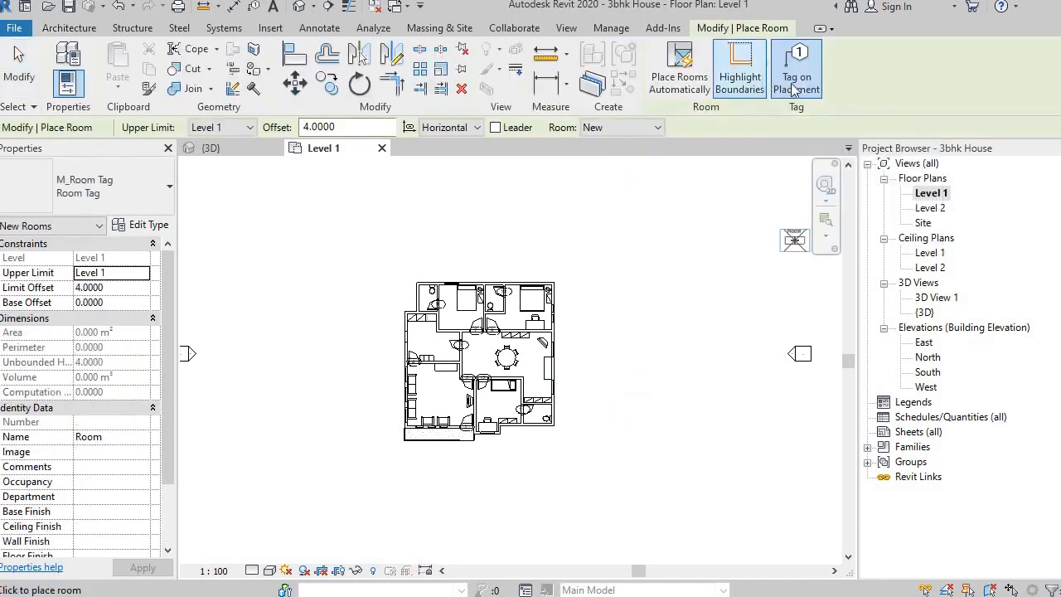
pyautogui.click(788, 79)
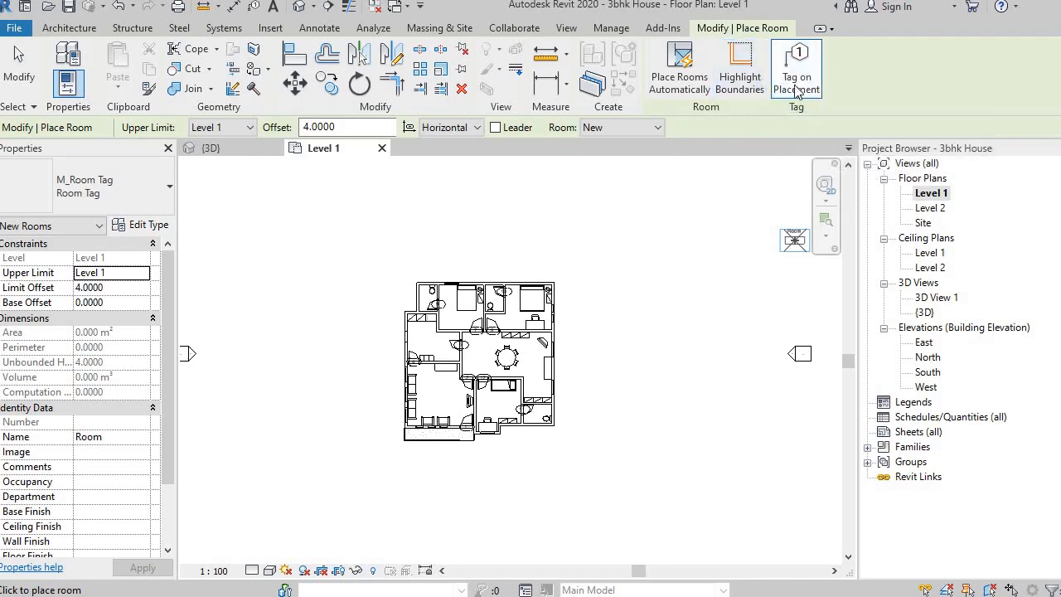
pyautogui.click(796, 82)
pyautogui.scroll(2, 518, 408)
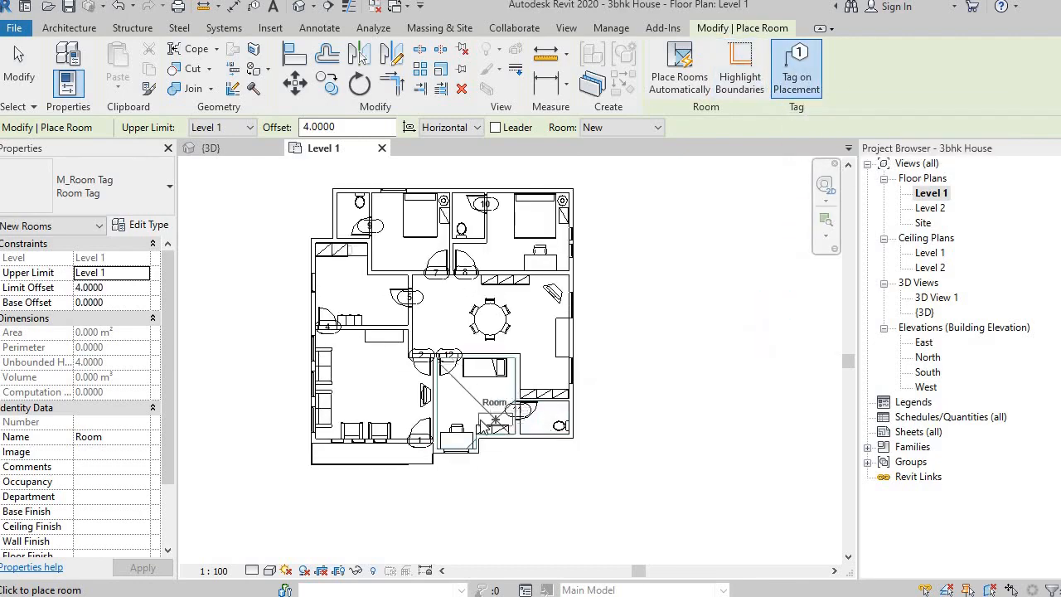
pyautogui.scroll(2, 496, 418)
pyautogui.moveTo(447, 421); pyautogui.dragTo(594, 448, button='middle')
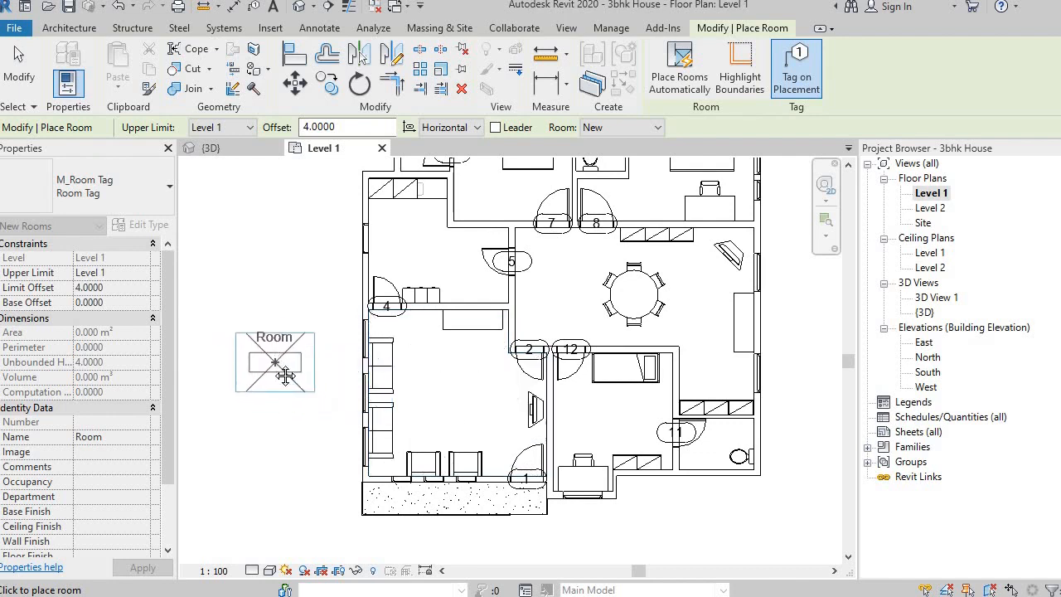
pyautogui.moveTo(274, 378); pyautogui.dragTo(390, 387, button='middle')
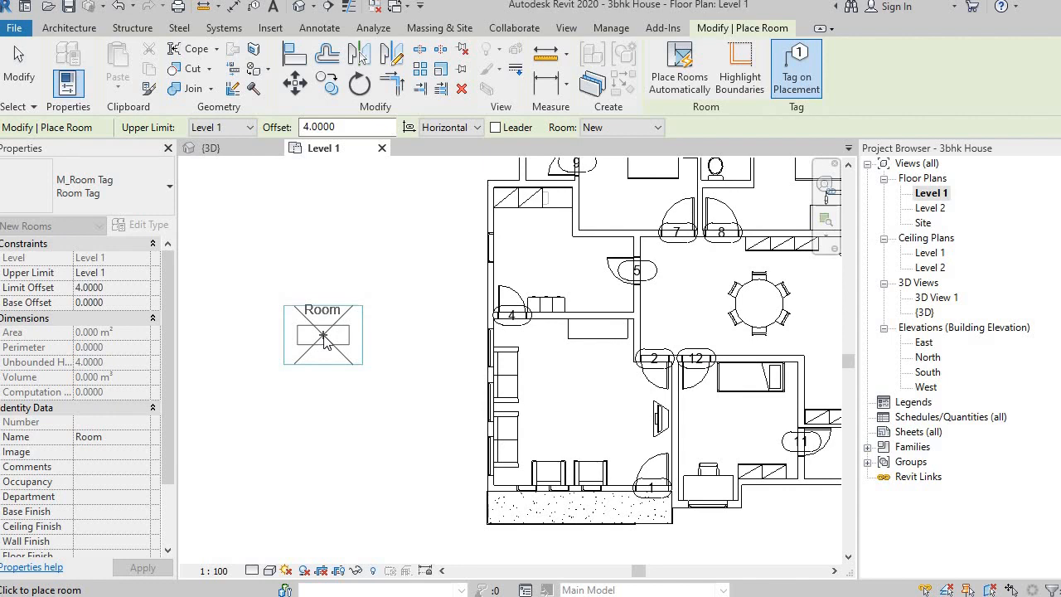
pyautogui.moveTo(406, 357); pyautogui.dragTo(303, 419, button='middle')
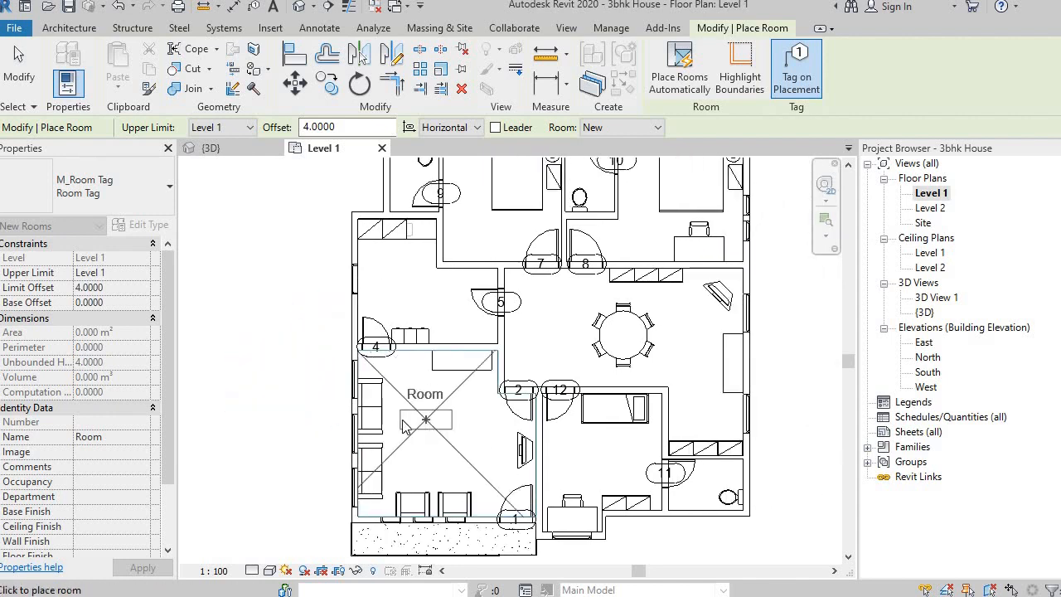
pyautogui.click(455, 445)
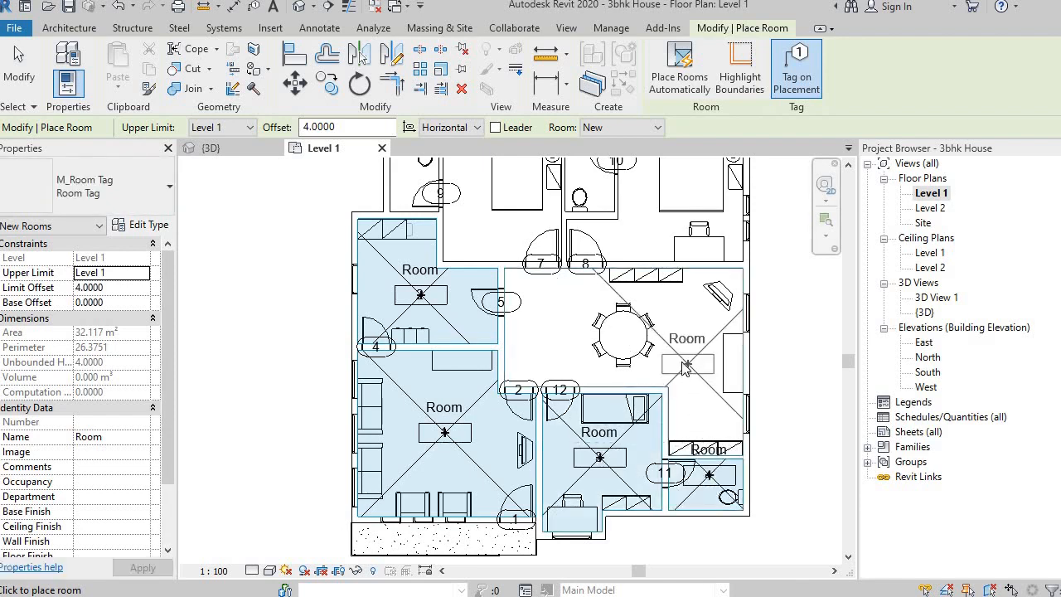
pyautogui.click(620, 352)
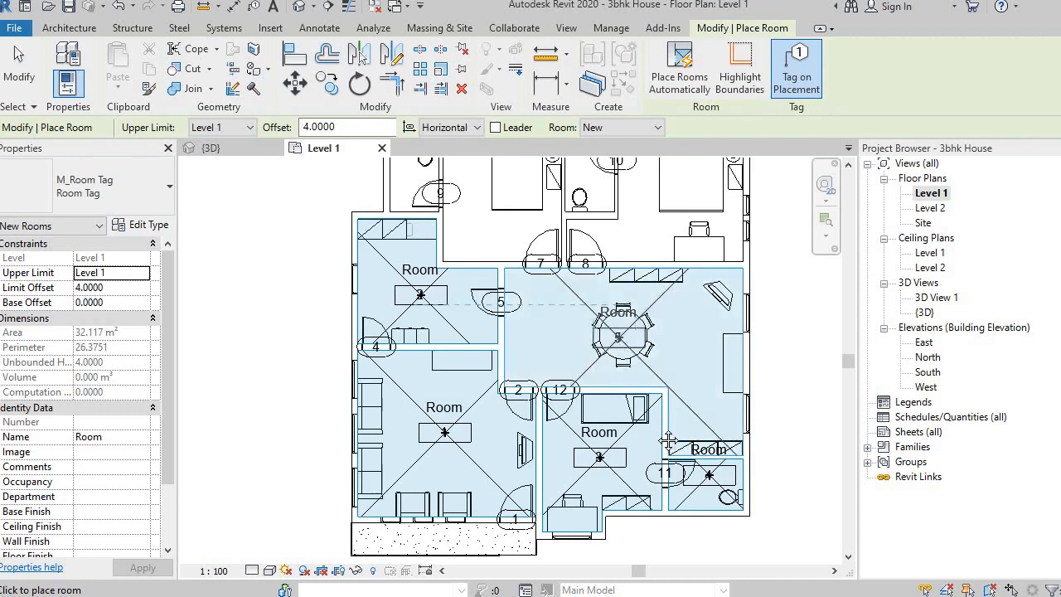
# Step: Place tagged rooms in the two upper bedrooms and the upper-left toilet of the Level 1 plan
pyautogui.moveTo(620, 352); pyautogui.dragTo(642, 465, button='middle')
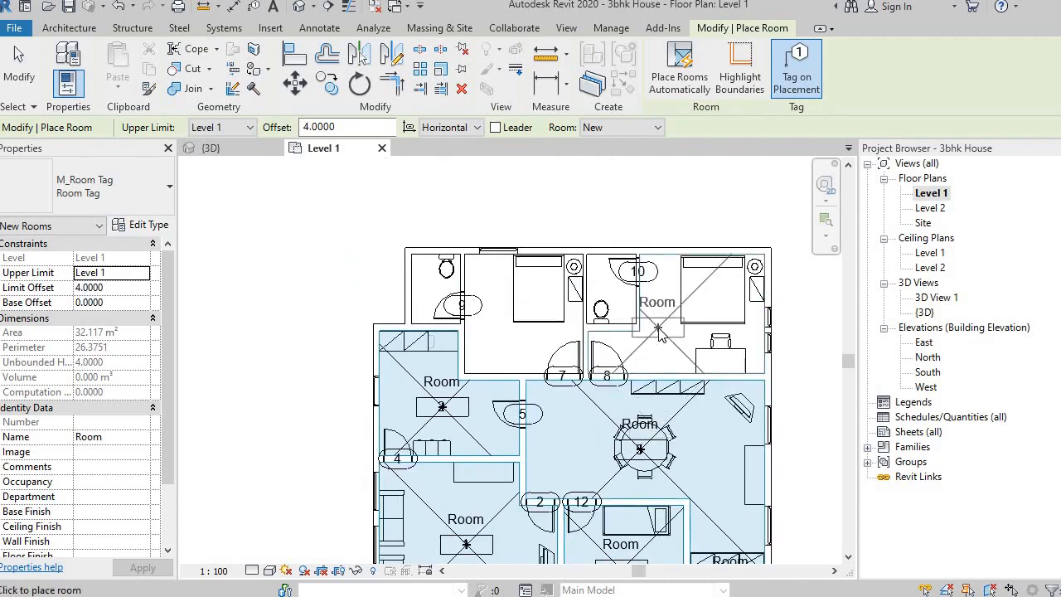
pyautogui.click(659, 333)
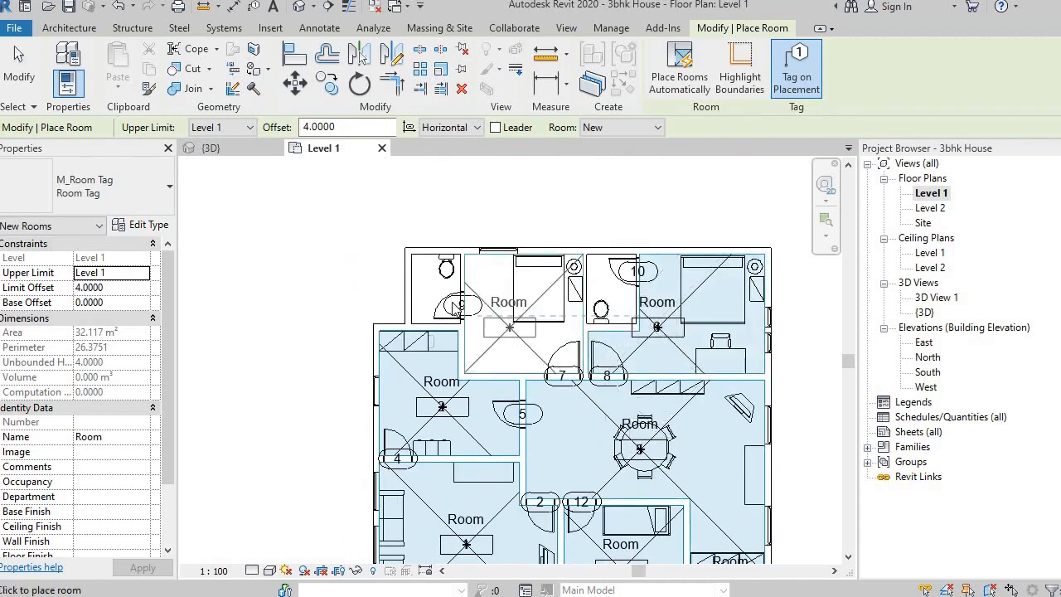
pyautogui.click(509, 328)
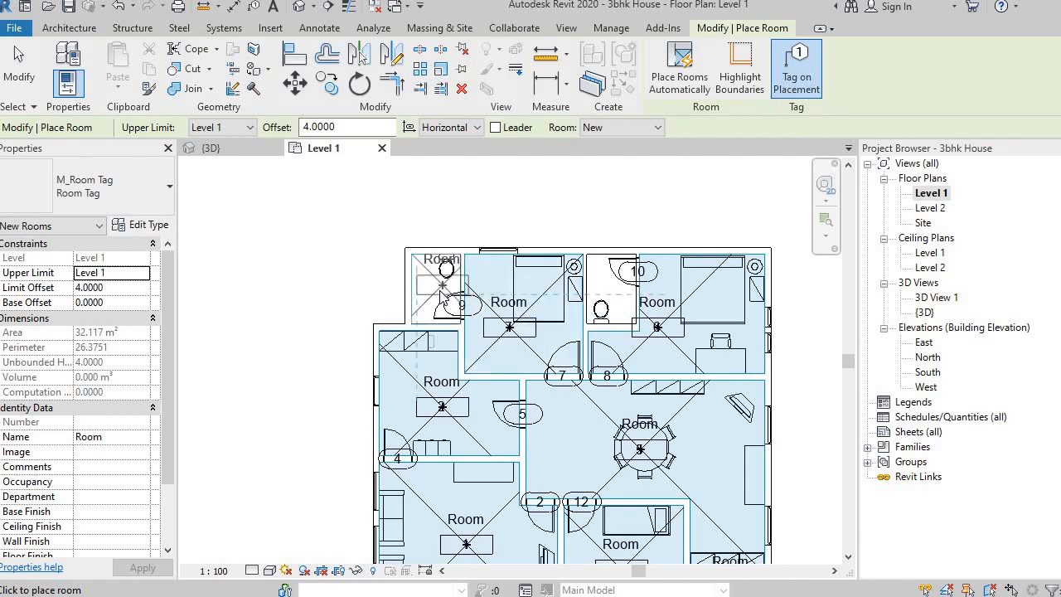
pyautogui.click(443, 286)
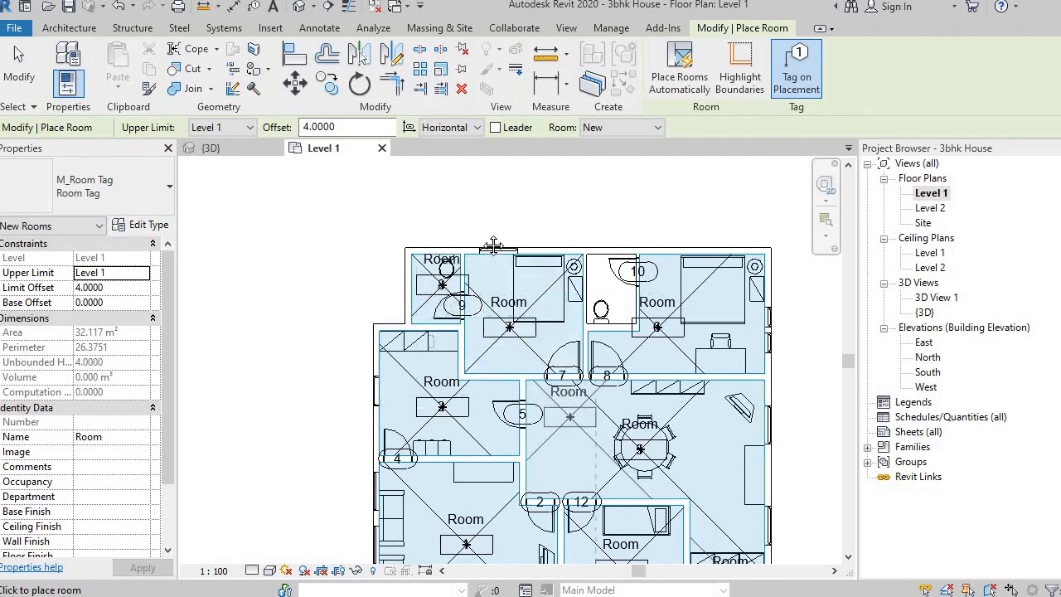
# Step: Examine whether the open balcony below the sofa room is recognised as an enclosed room area, and leave room placement
pyautogui.moveTo(613, 538); pyautogui.dragTo(516, 332, button='middle')
pyautogui.click(516, 332)
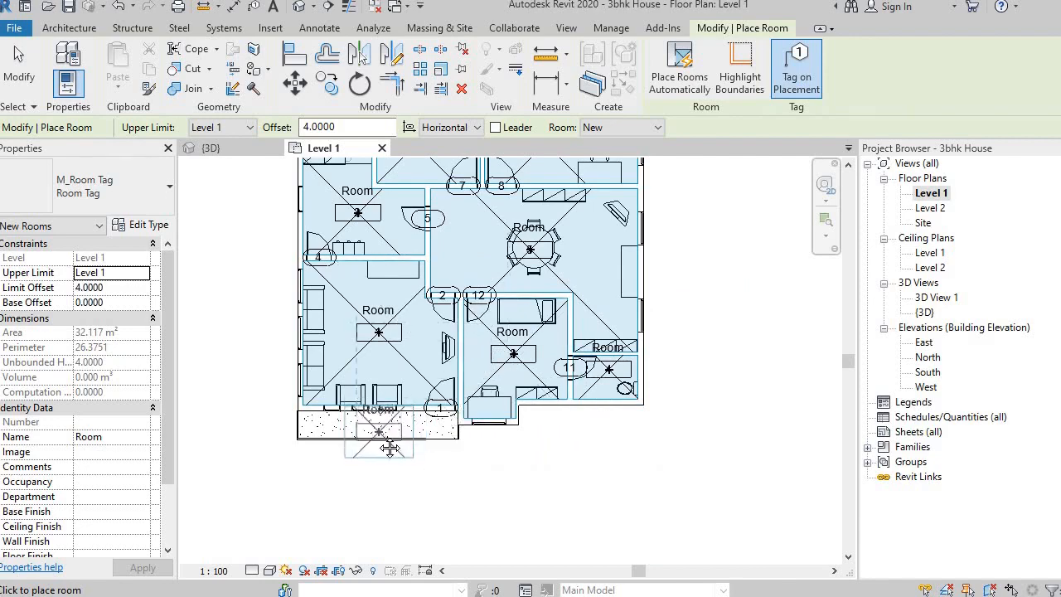
pyautogui.moveTo(410, 461); pyautogui.dragTo(464, 487, button='middle')
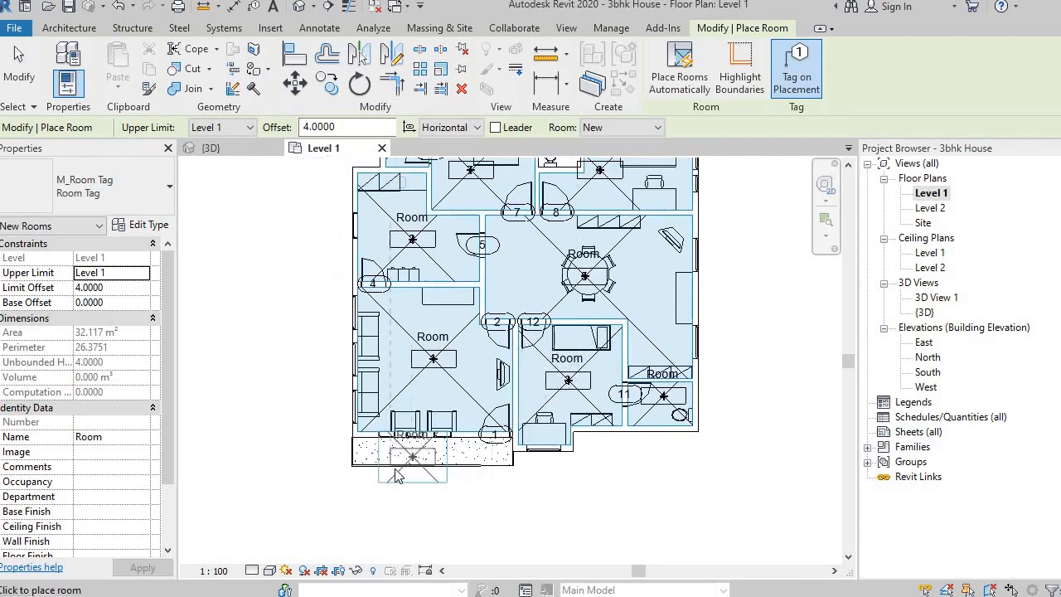
pyautogui.scroll(2, 399, 466)
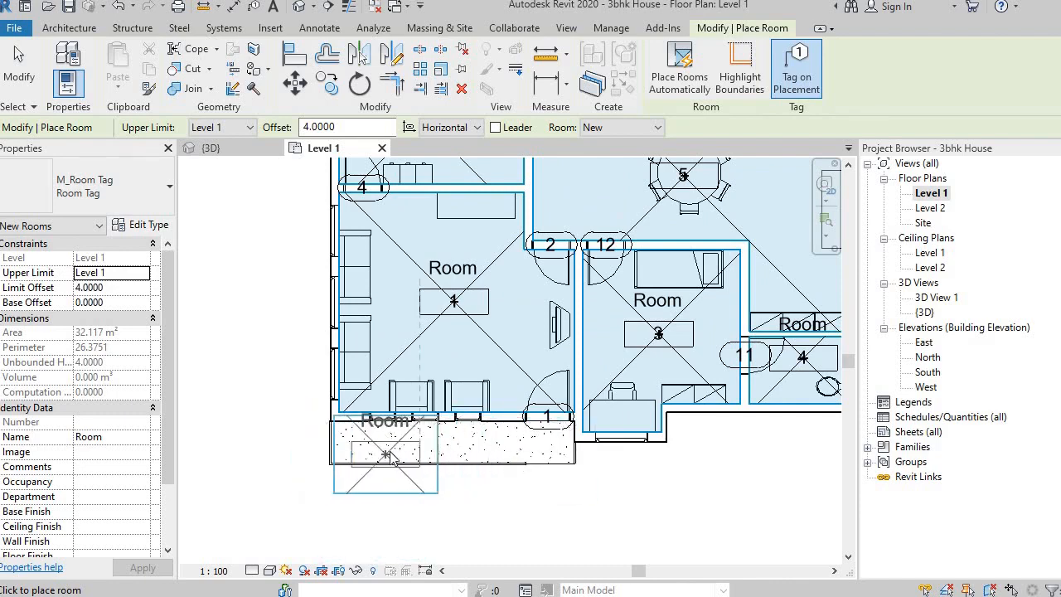
pyautogui.scroll(2, 391, 456)
pyautogui.scroll(2, 391, 458)
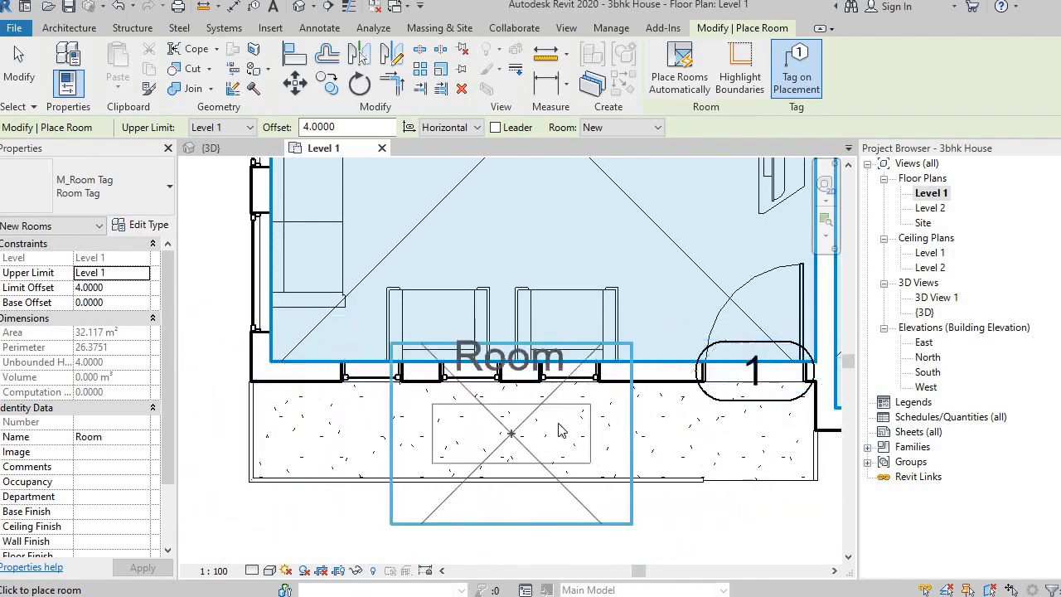
pyautogui.scroll(-5, 561, 425)
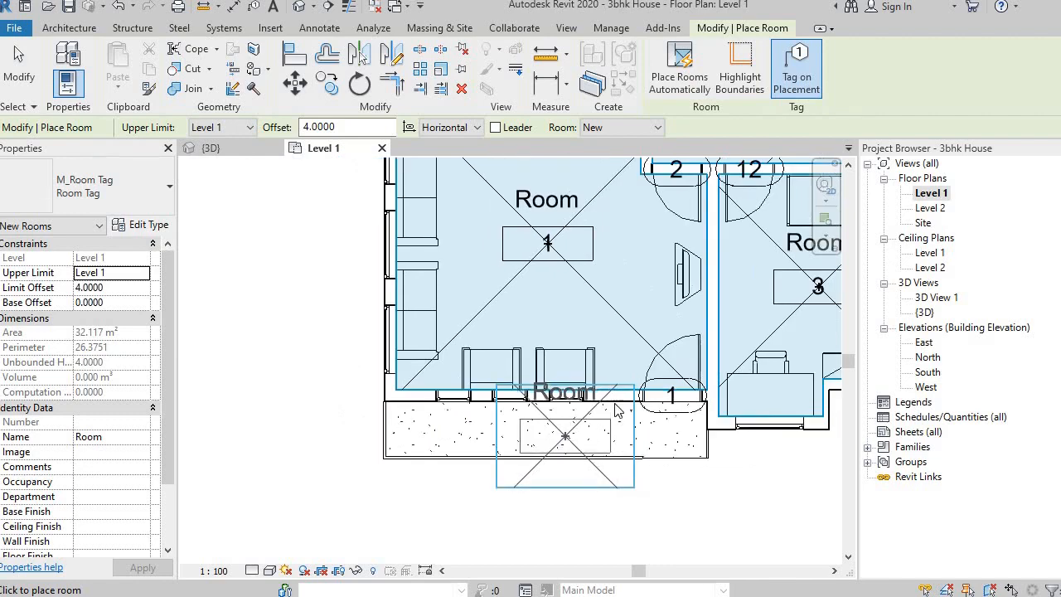
pyautogui.moveTo(570, 461); pyautogui.dragTo(398, 531, button='middle')
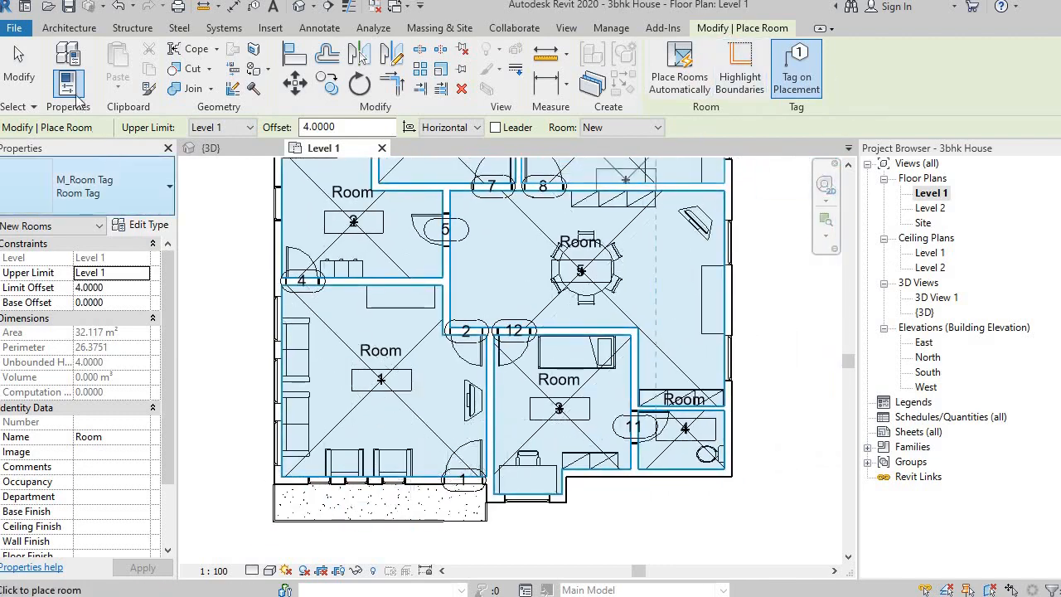
pyautogui.click(18, 70)
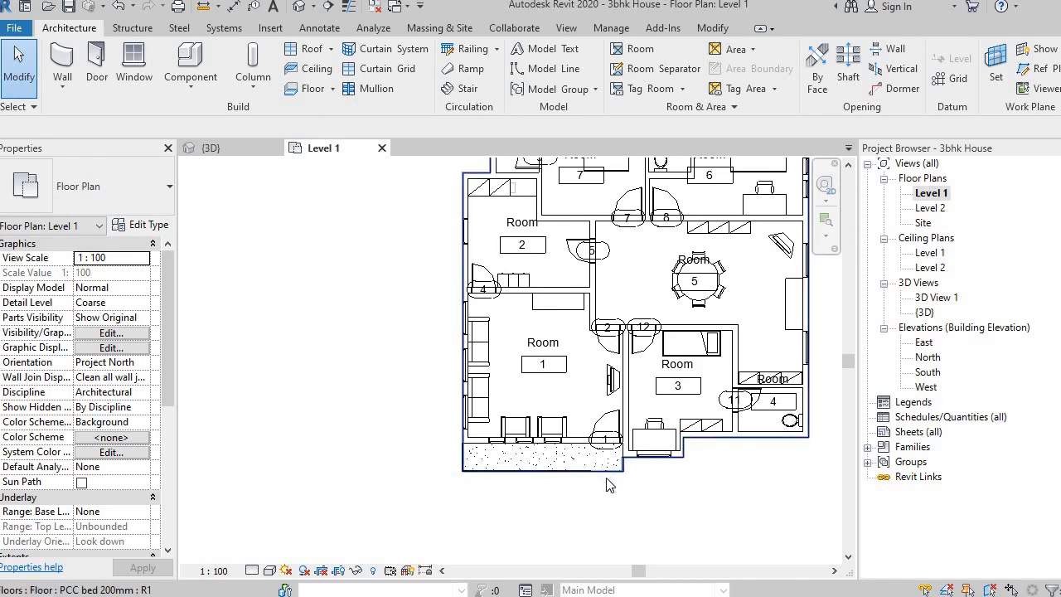
# Step: Create room separation lines by picking the balcony's open outer edges with Pick Lines
pyautogui.scroll(3, 609, 485)
pyautogui.scroll(-2, 452, 442)
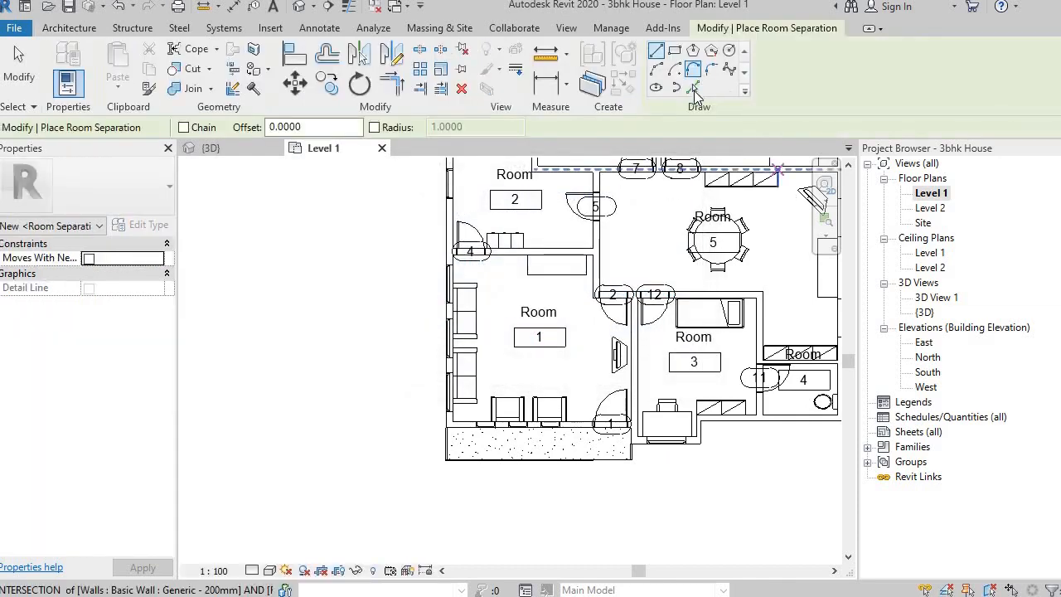
pyautogui.click(693, 87)
pyautogui.scroll(3, 450, 460)
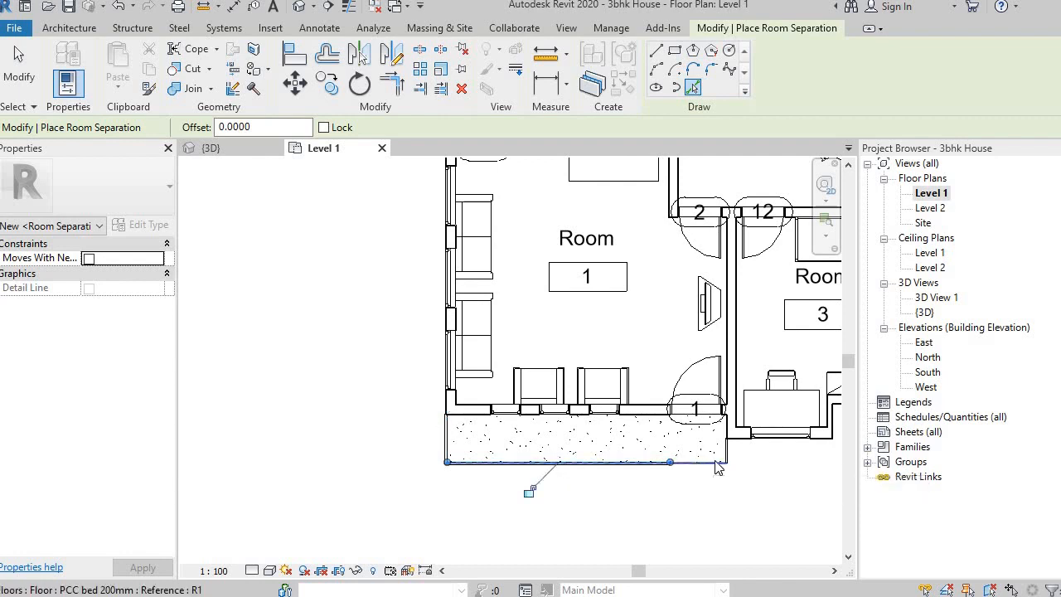
pyautogui.scroll(2, 715, 464)
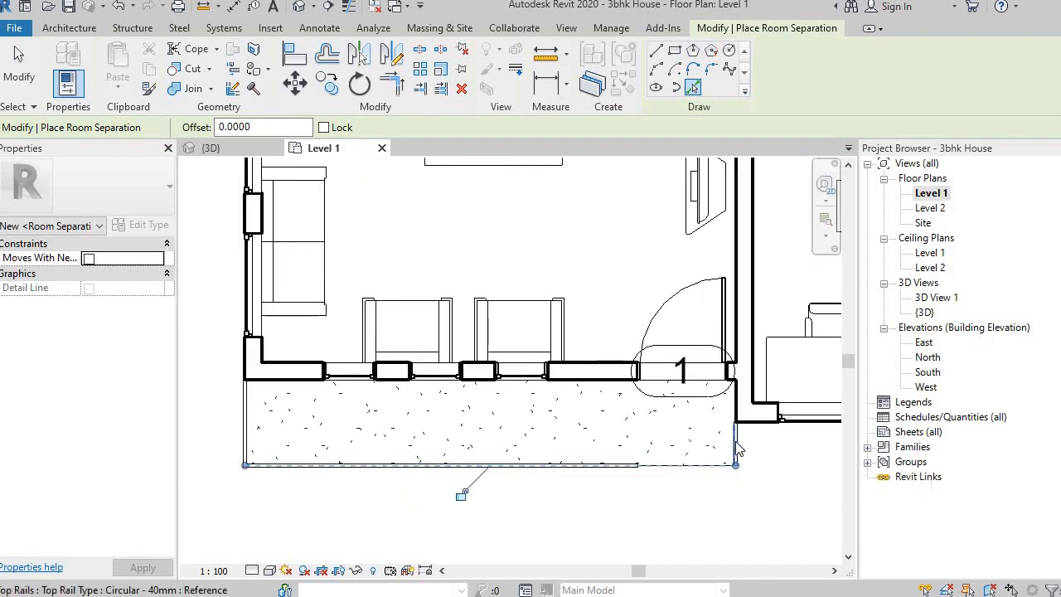
pyautogui.scroll(-4, 723, 469)
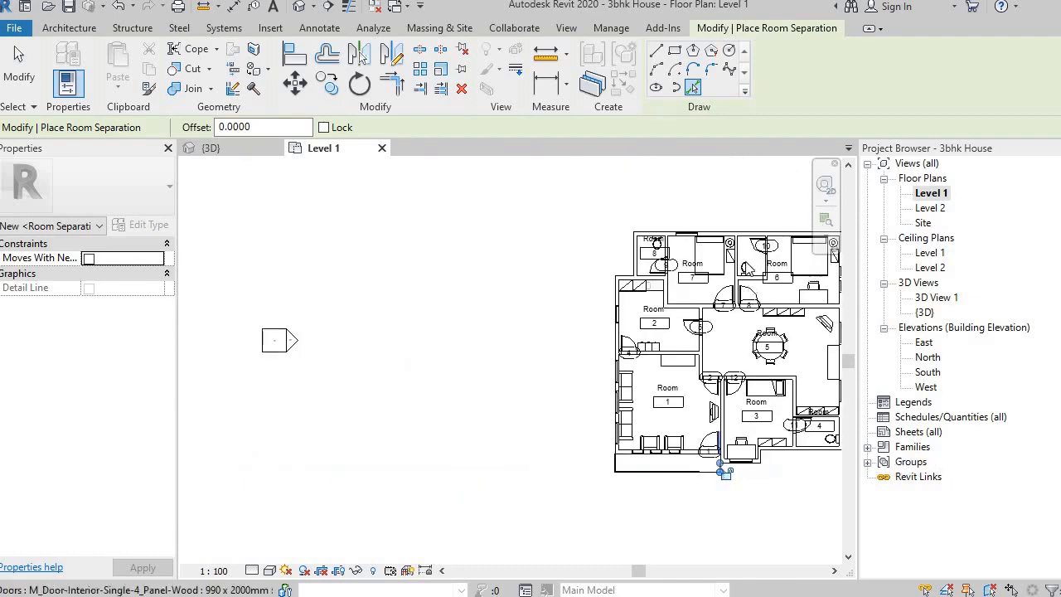
pyautogui.click(32, 77)
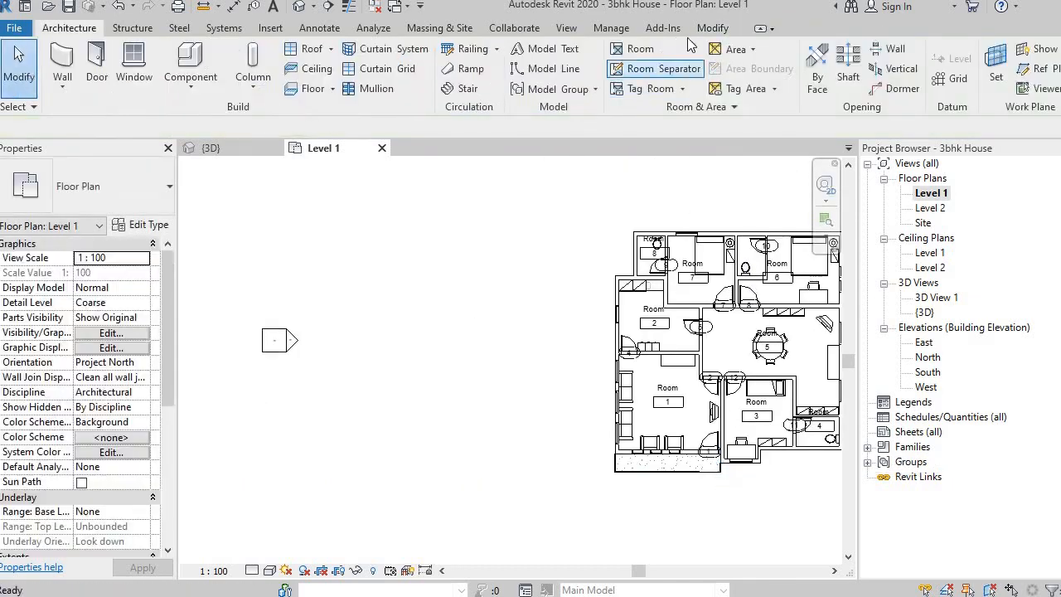
pyautogui.click(655, 69)
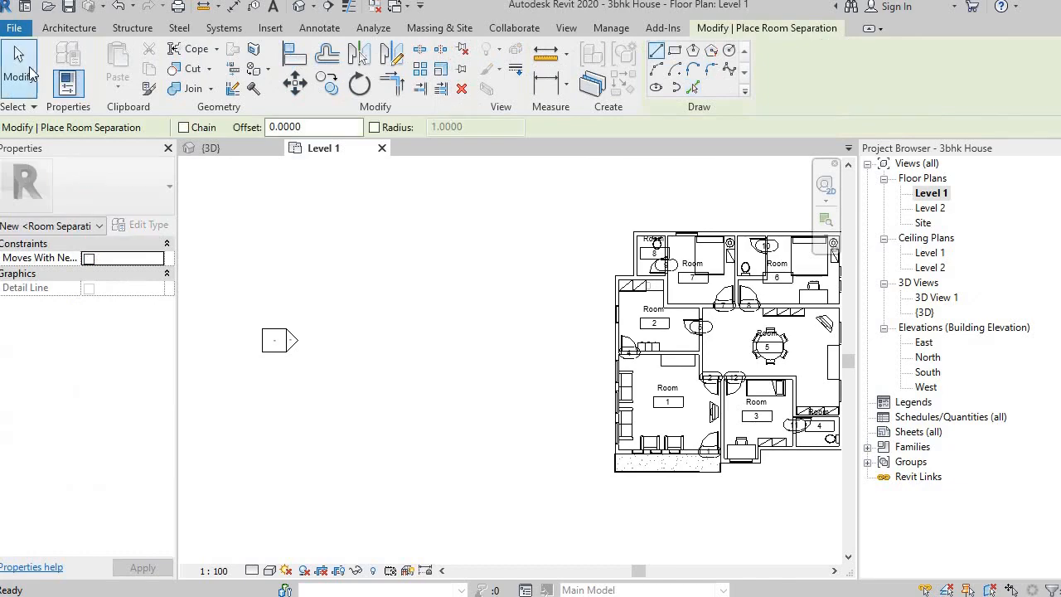
pyautogui.click(18, 71)
# Step: Place a tagged room in the balcony area enclosed by the separation lines and finish room placement
pyautogui.press('r')
pyautogui.press('m')
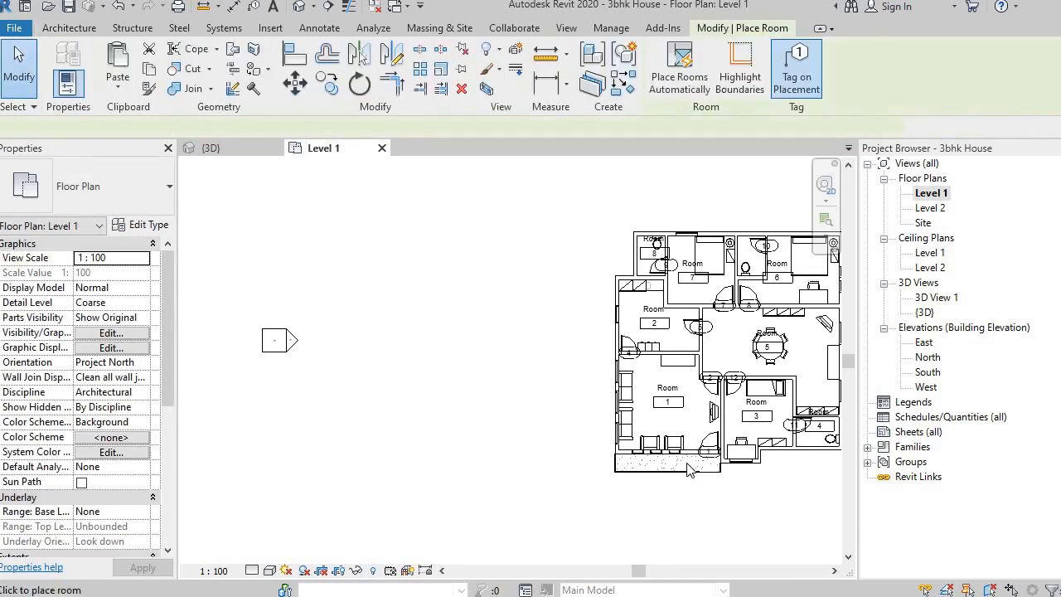
pyautogui.scroll(3, 692, 473)
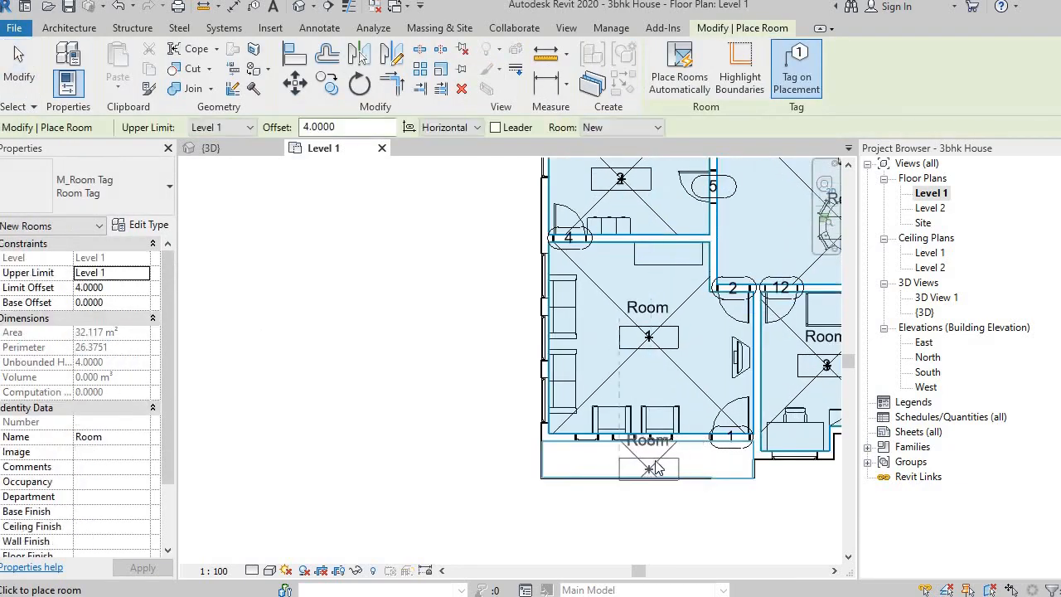
pyautogui.click(661, 468)
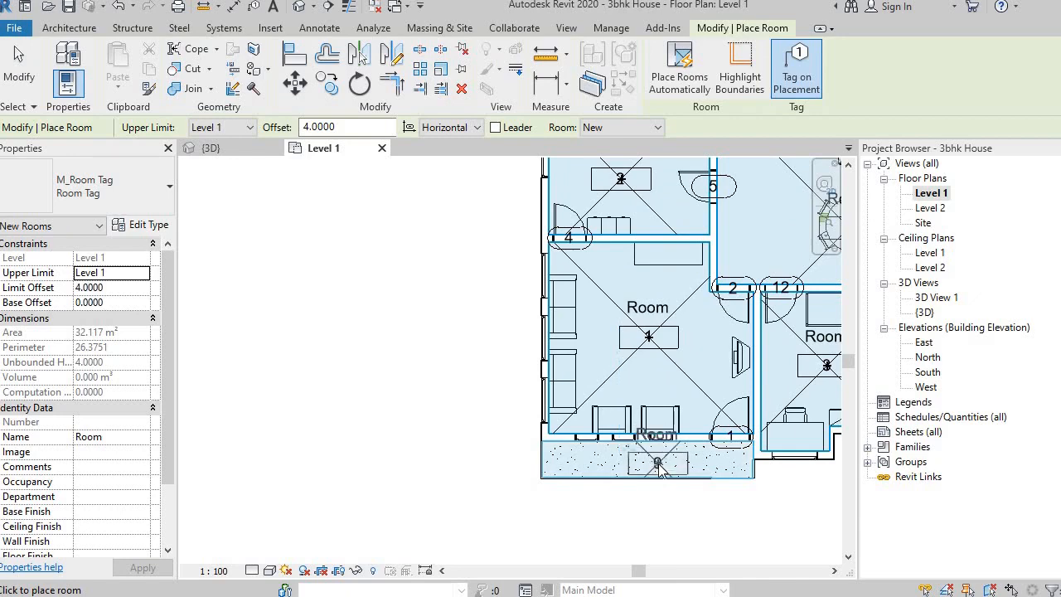
pyautogui.moveTo(726, 526); pyautogui.dragTo(189, 467, button='middle')
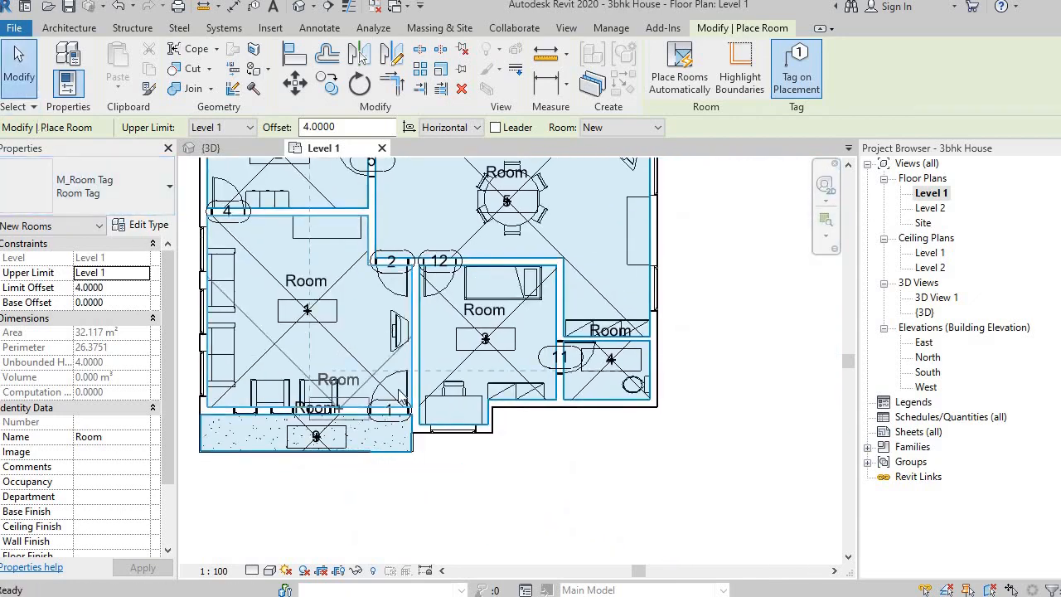
pyautogui.click(21, 71)
# Step: Examine the placed rooms across the Level 1 plan and the room placement's Tag on Placement option, and leave room placement
pyautogui.moveTo(453, 415); pyautogui.dragTo(559, 466, button='middle')
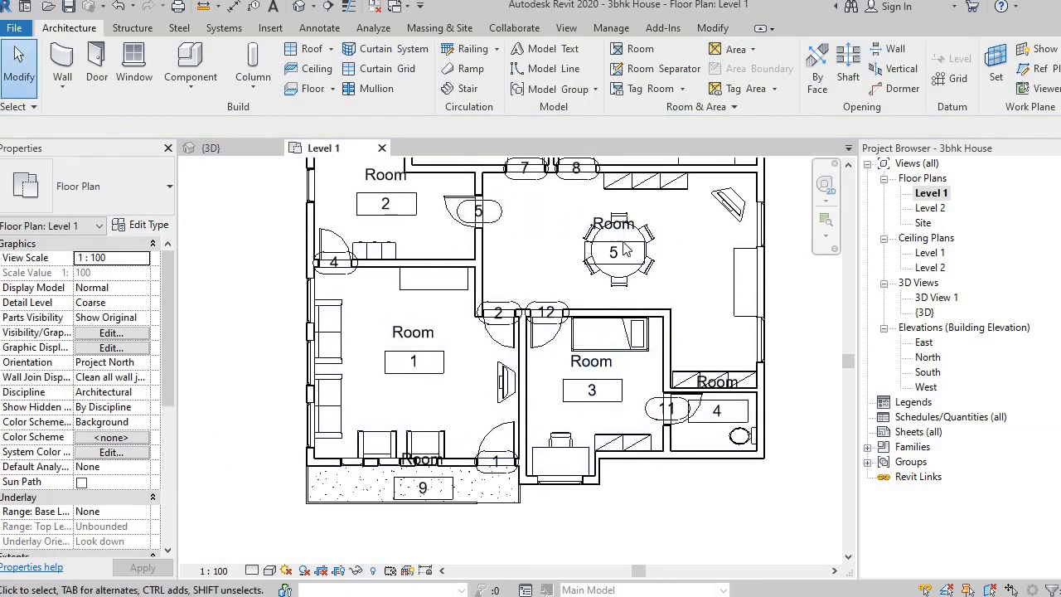
pyautogui.scroll(-3, 453, 334)
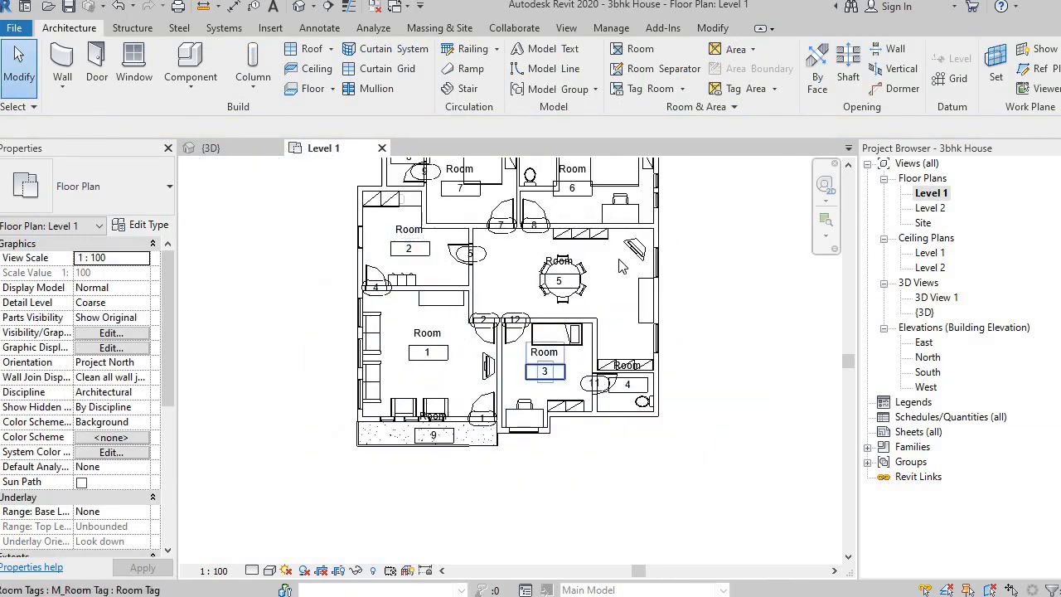
pyautogui.scroll(-1, 609, 342)
pyautogui.moveTo(612, 344); pyautogui.dragTo(622, 408, button='middle')
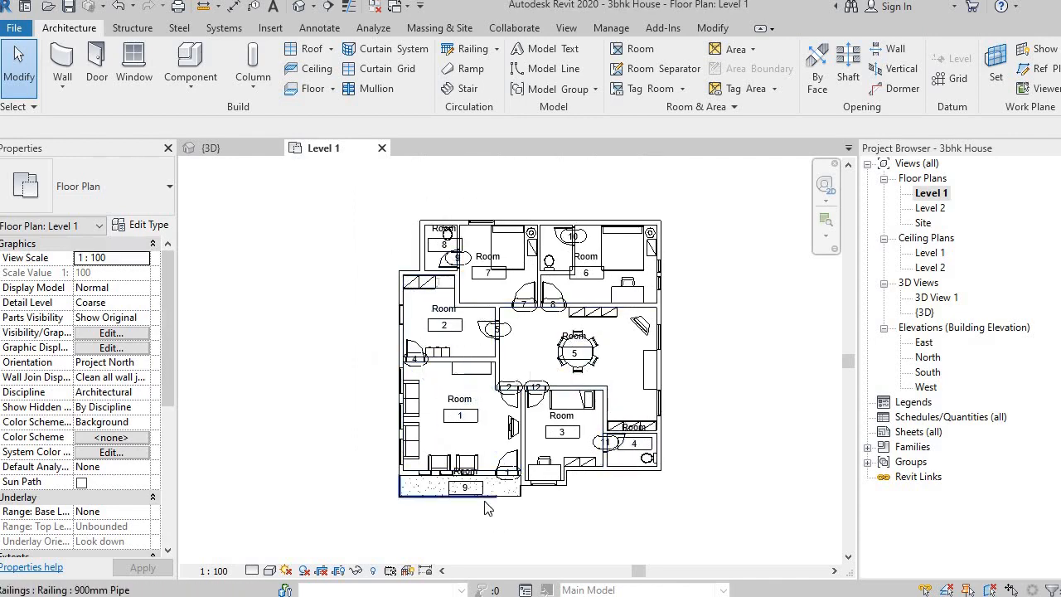
pyautogui.scroll(5, 484, 500)
pyautogui.scroll(-8, 531, 431)
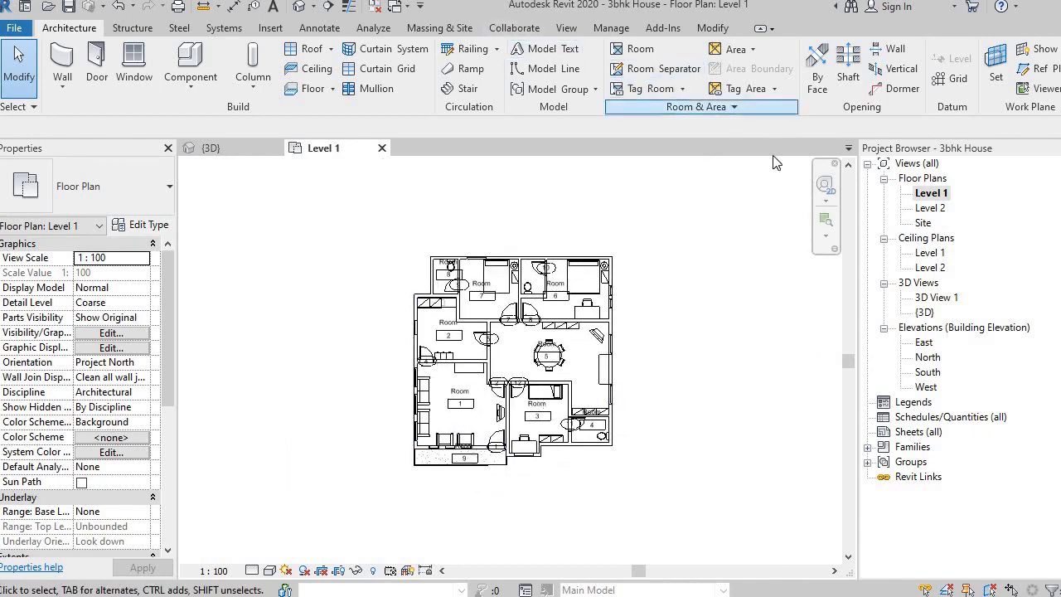
pyautogui.click(640, 51)
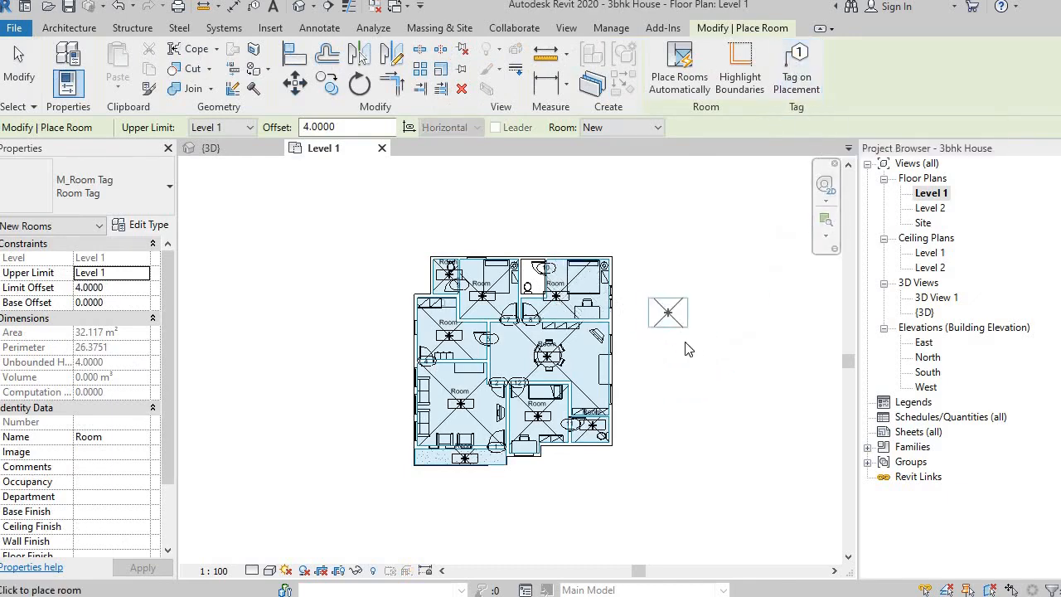
pyautogui.scroll(3, 677, 365)
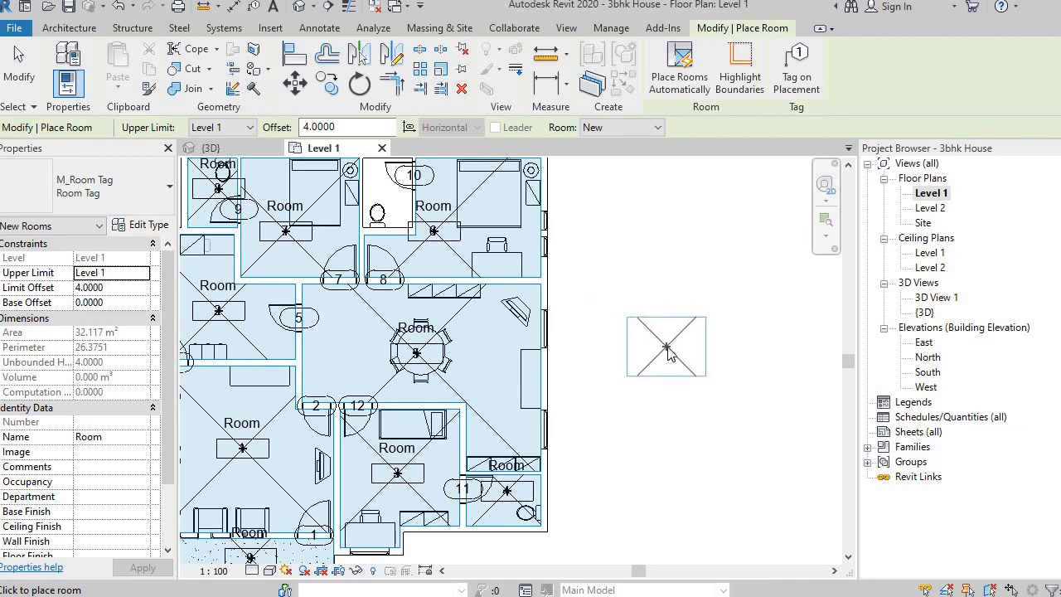
pyautogui.scroll(-4, 647, 340)
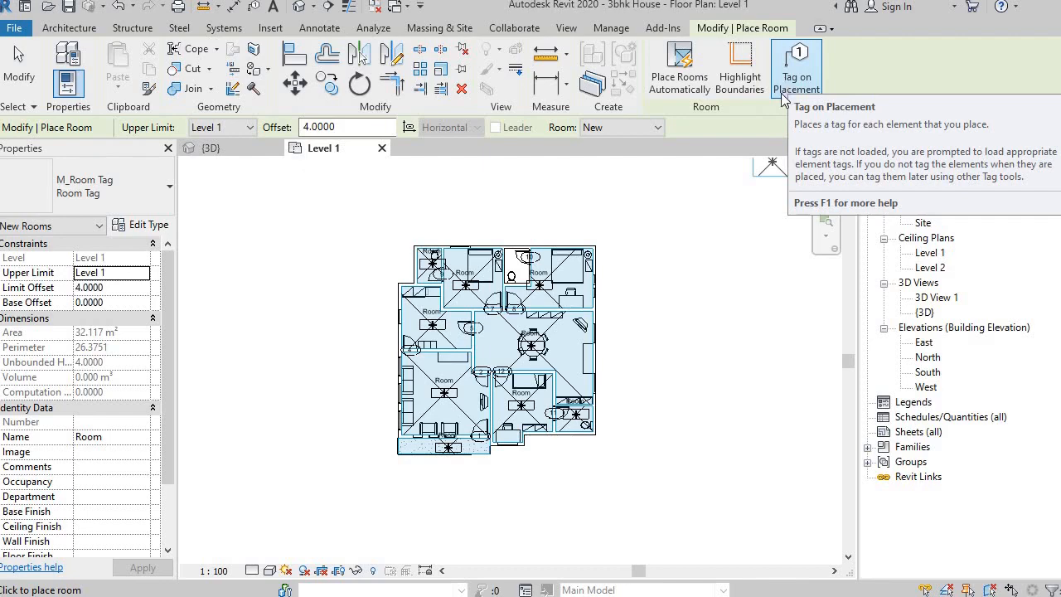
pyautogui.scroll(1, 228, 173)
pyautogui.press('Escape')
pyautogui.press('Escape')
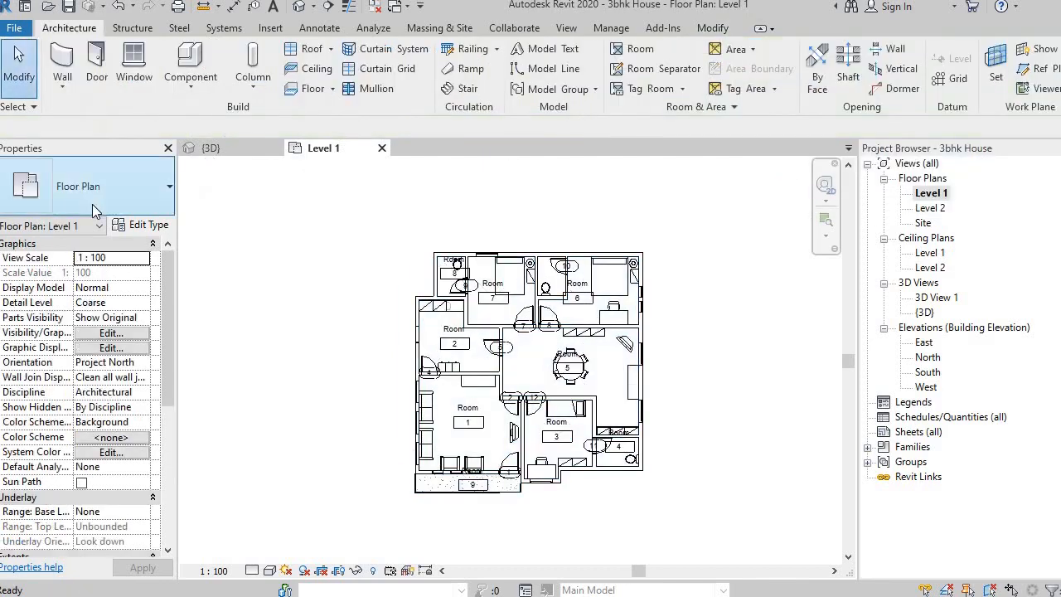
pyautogui.click(327, 33)
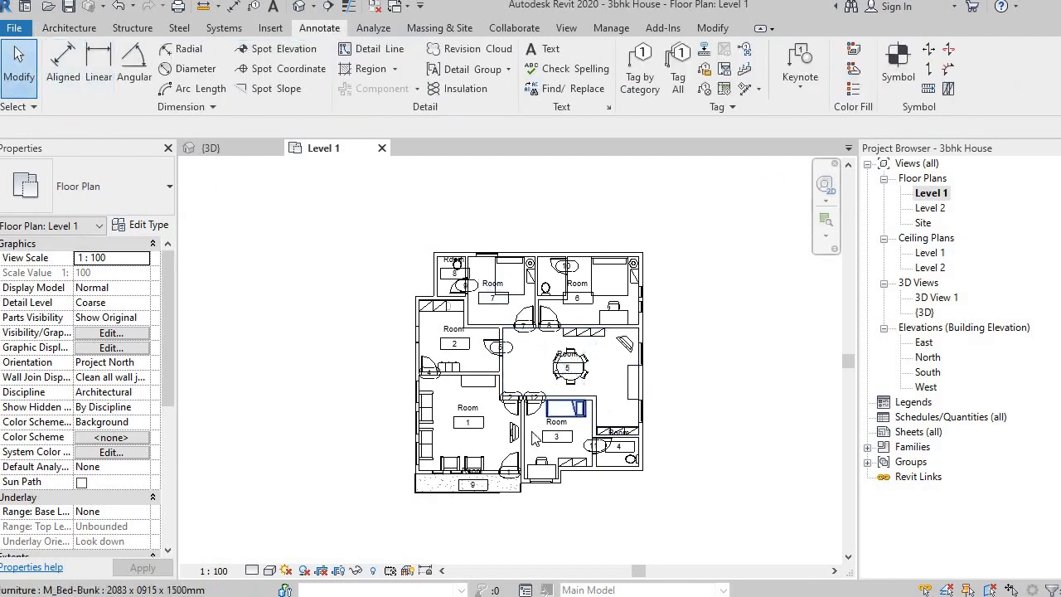
pyautogui.scroll(3, 535, 440)
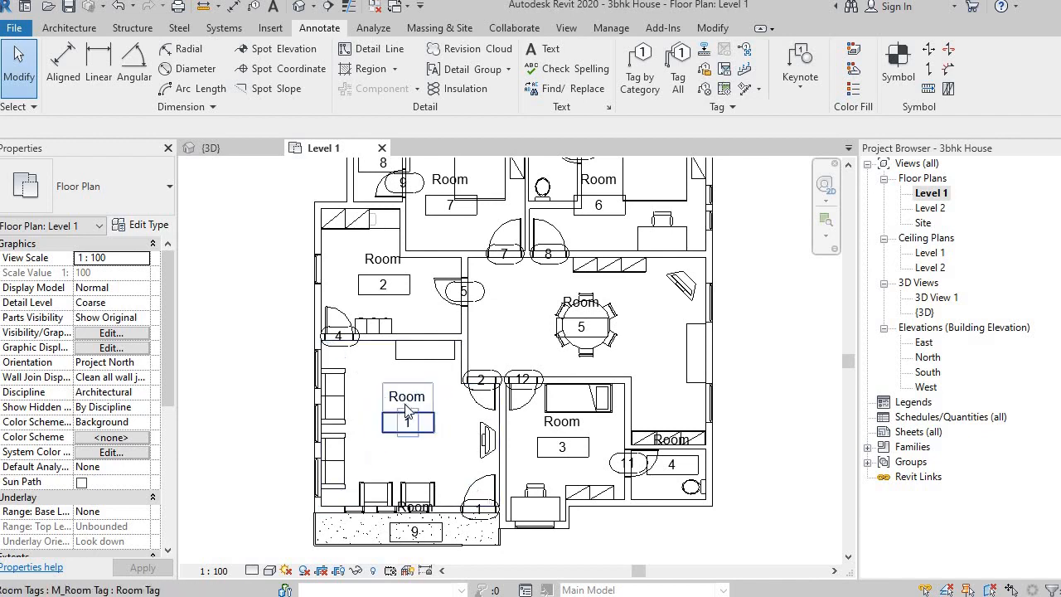
pyautogui.scroll(-1, 514, 366)
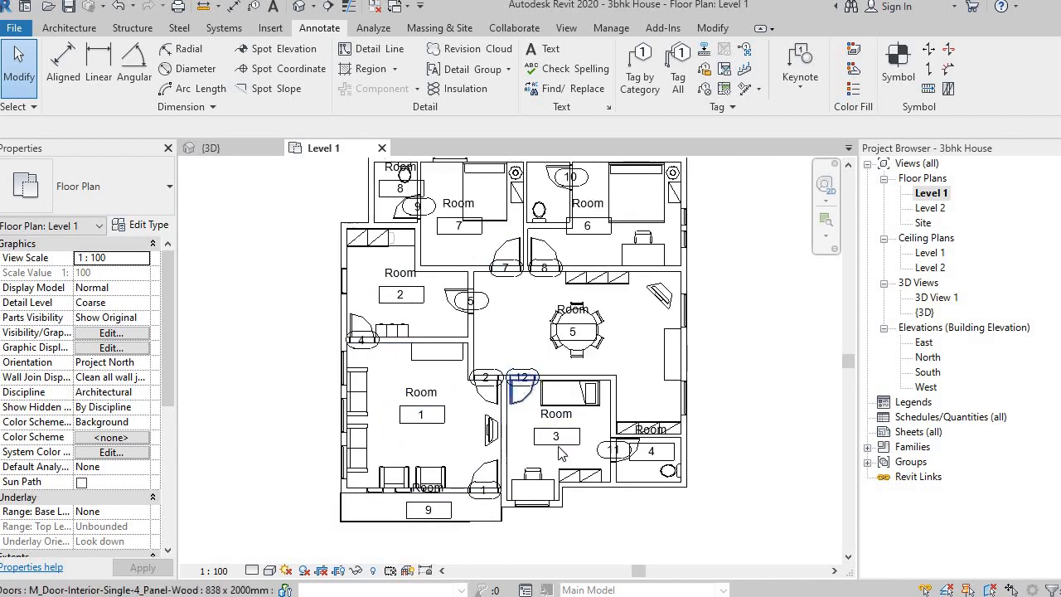
pyautogui.click(69, 29)
pyautogui.scroll(-2, 661, 198)
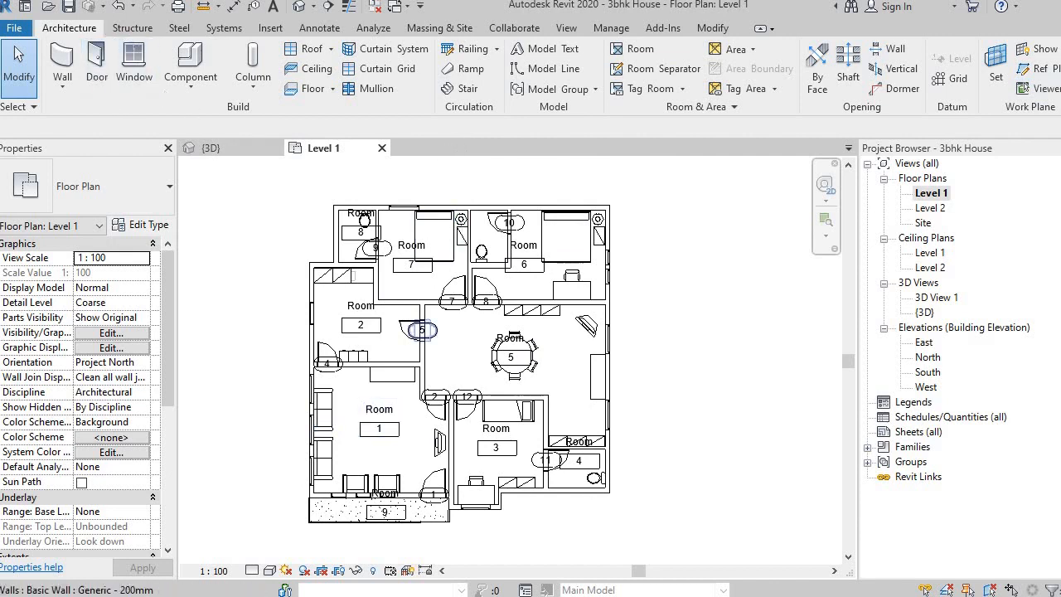
# Step: Place a color fill legend beside the plan with space type Rooms and color scheme Name, and finish placement
pyautogui.click(319, 28)
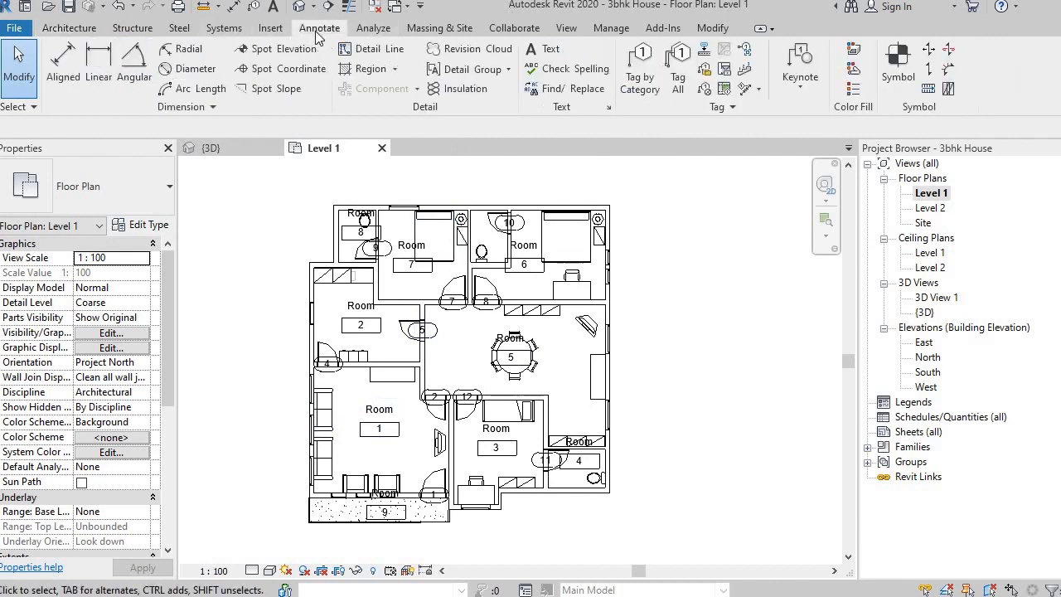
pyautogui.click(854, 92)
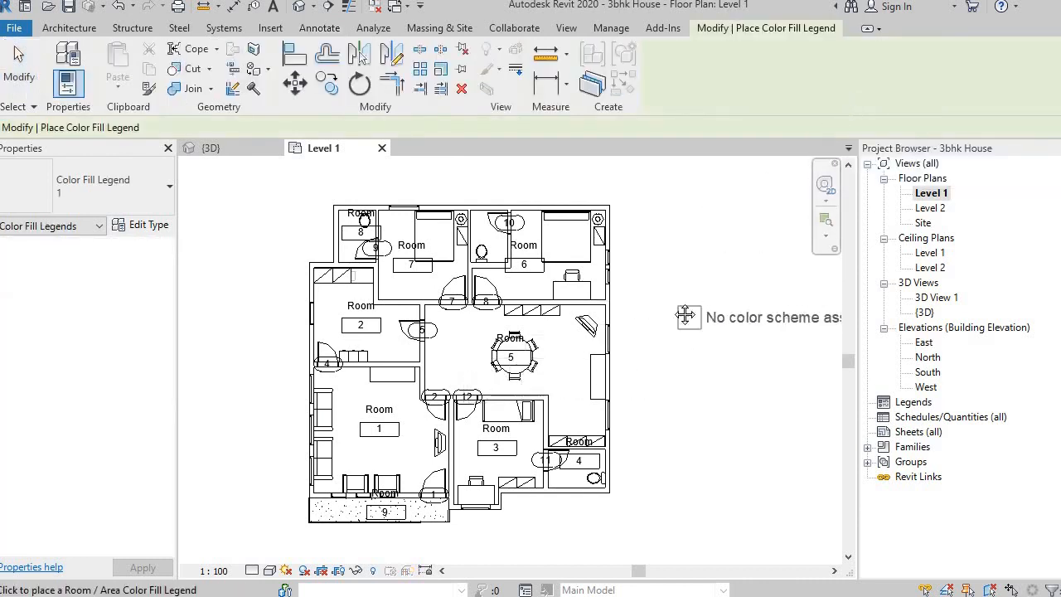
pyautogui.moveTo(753, 310); pyautogui.dragTo(453, 305, button='middle')
pyautogui.click(446, 249)
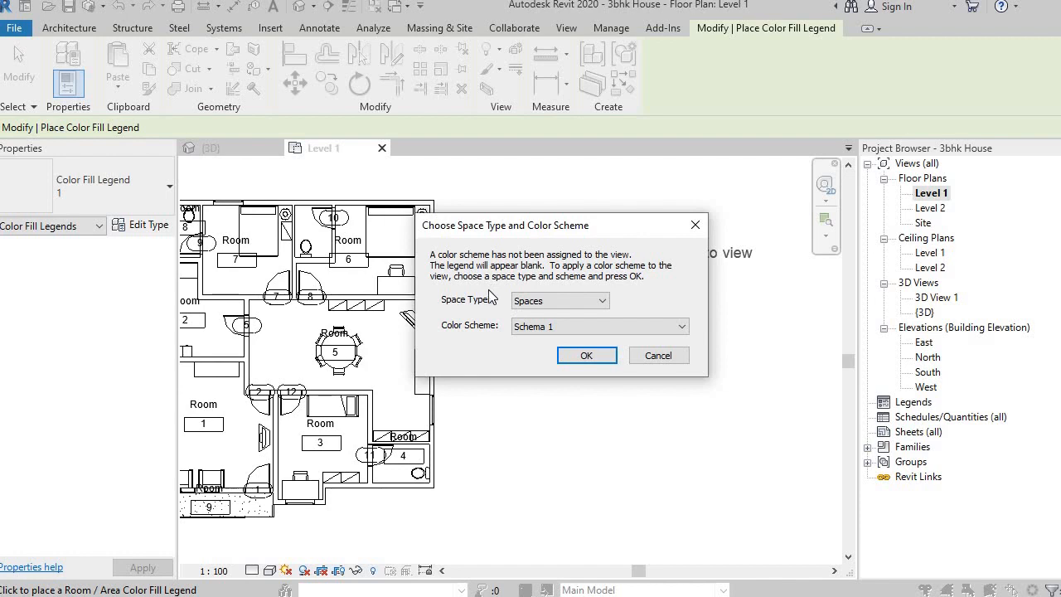
pyautogui.click(554, 301)
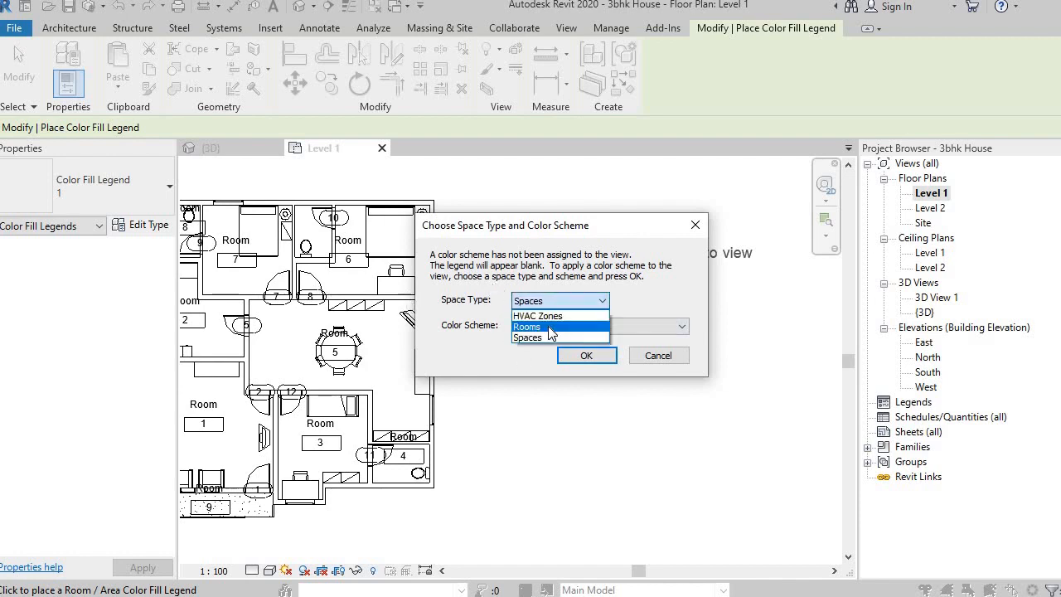
pyautogui.click(552, 328)
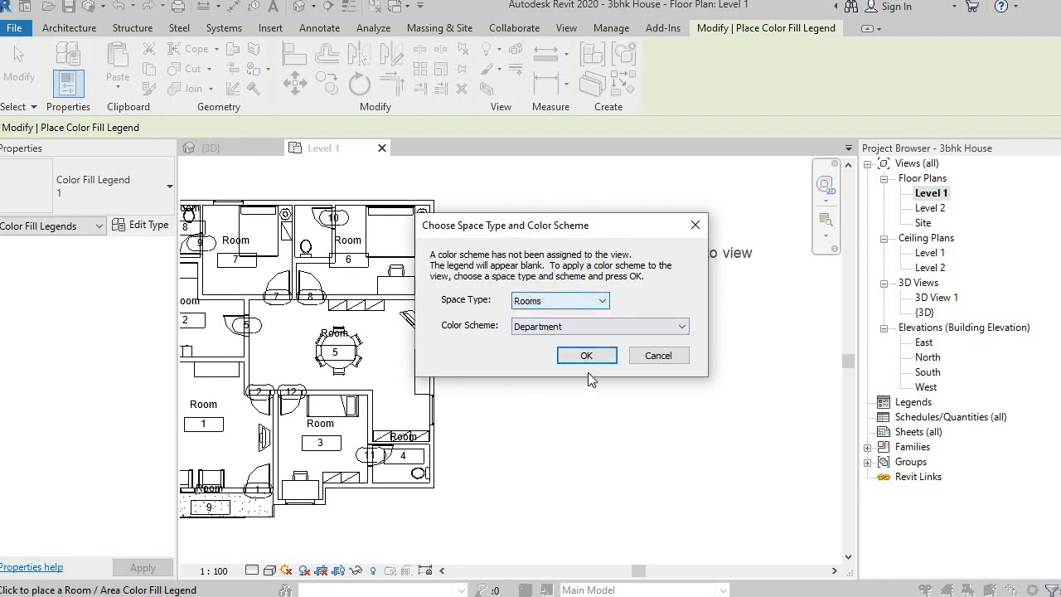
pyautogui.click(564, 328)
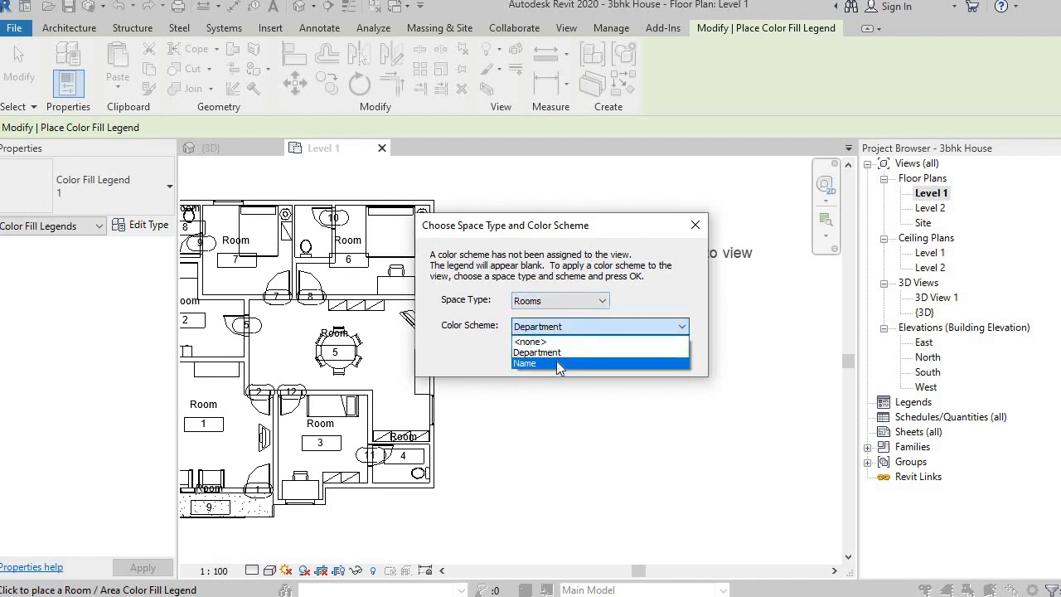
pyautogui.click(559, 365)
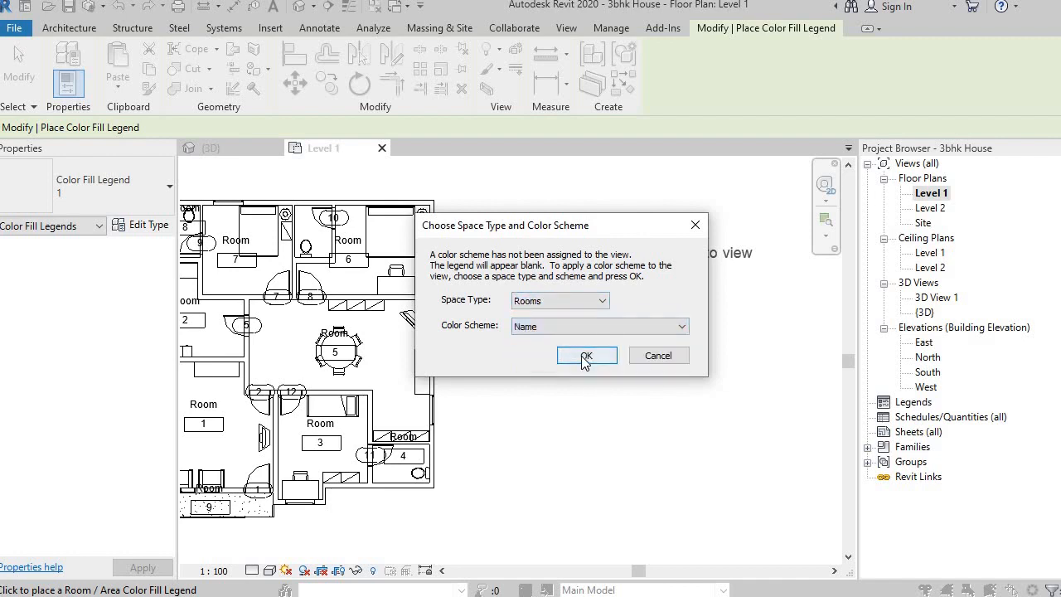
pyautogui.click(585, 356)
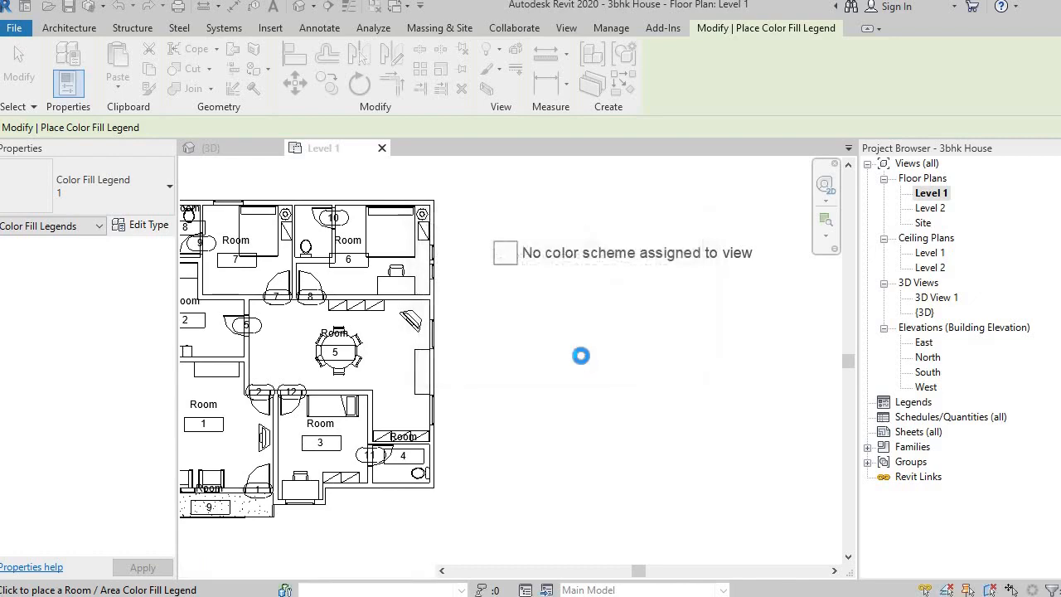
pyautogui.press('Escape')
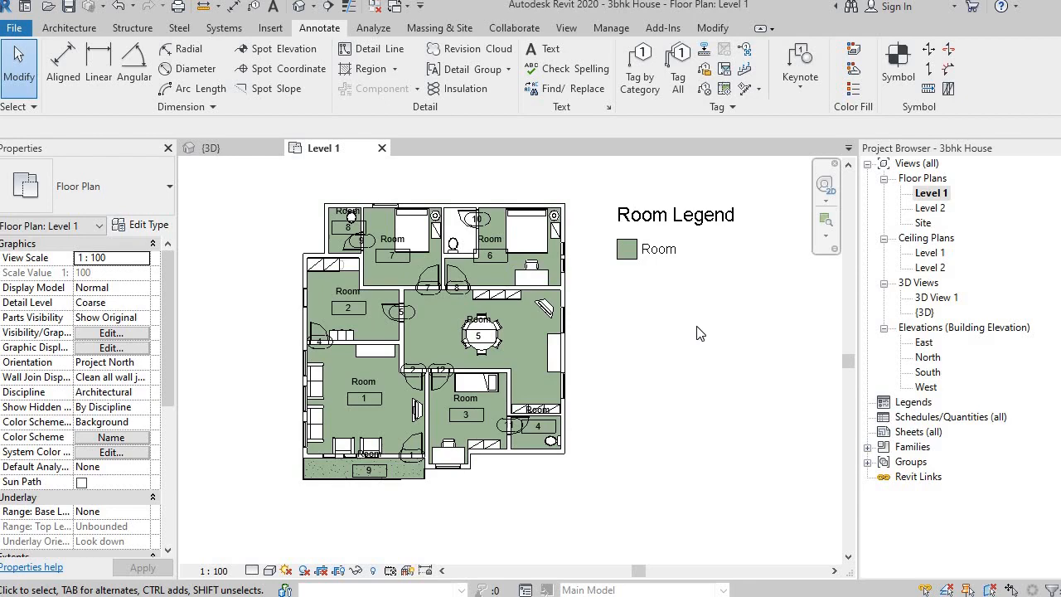
# Step: Examine the room legend and how the color fill by name appears across the Level 1 rooms
pyautogui.scroll(3, 512, 334)
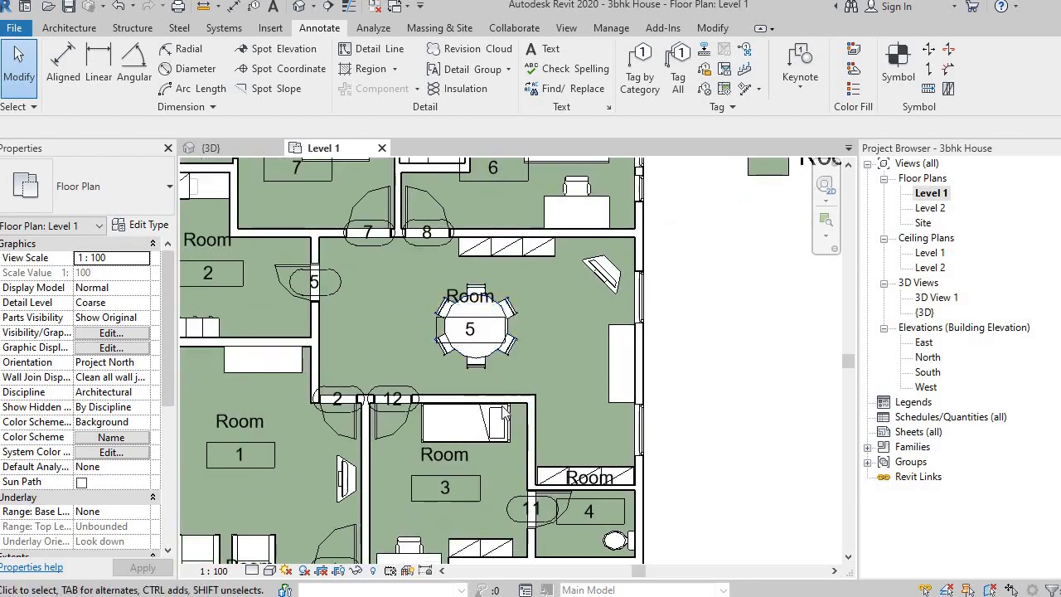
pyautogui.scroll(-3, 476, 378)
pyautogui.scroll(1, 497, 356)
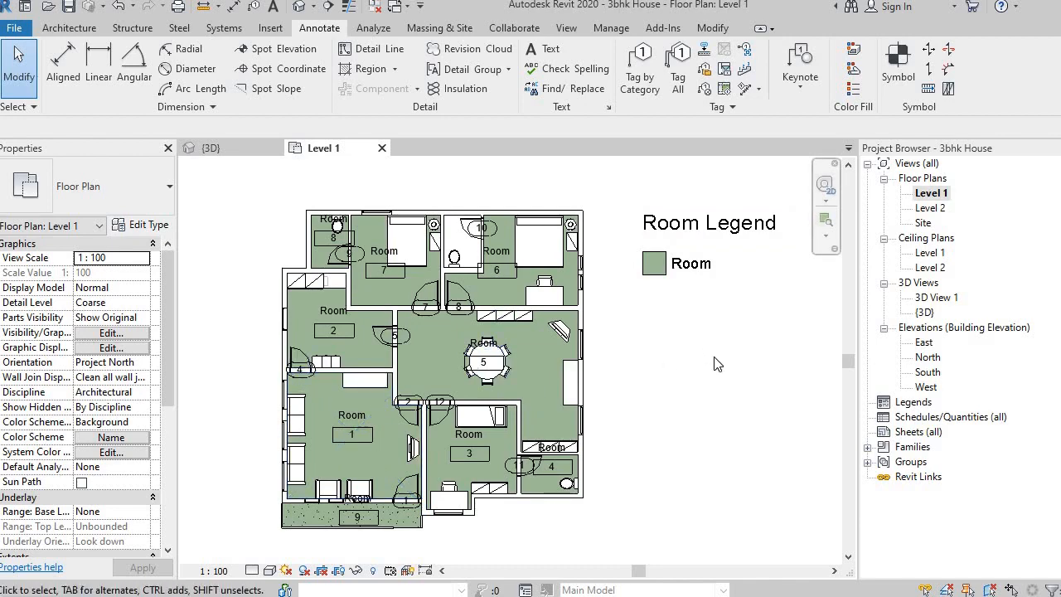
pyautogui.scroll(-1, 705, 356)
pyautogui.scroll(5, 460, 488)
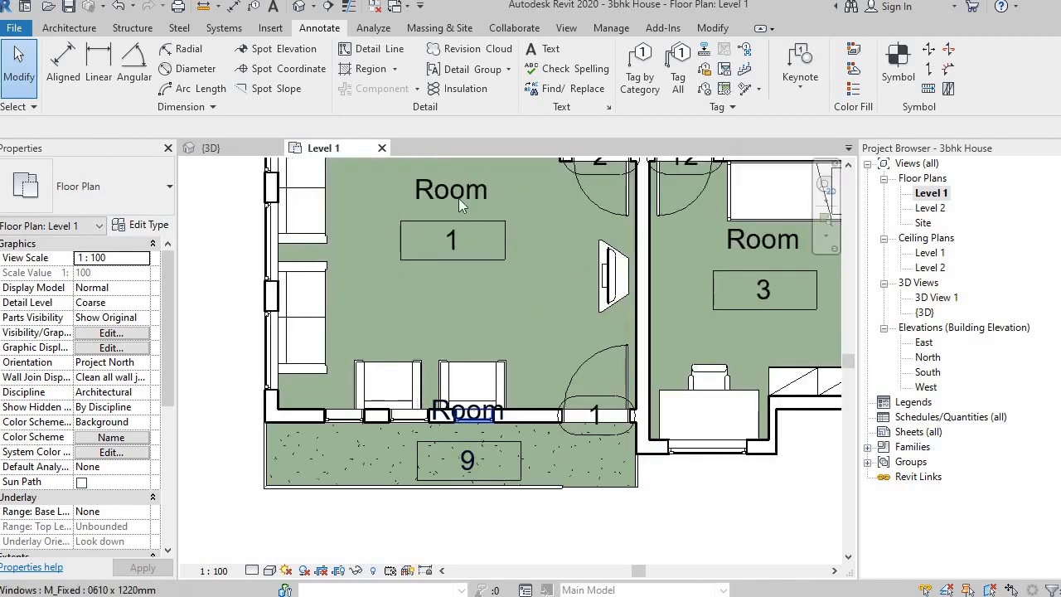
pyautogui.scroll(-4, 504, 328)
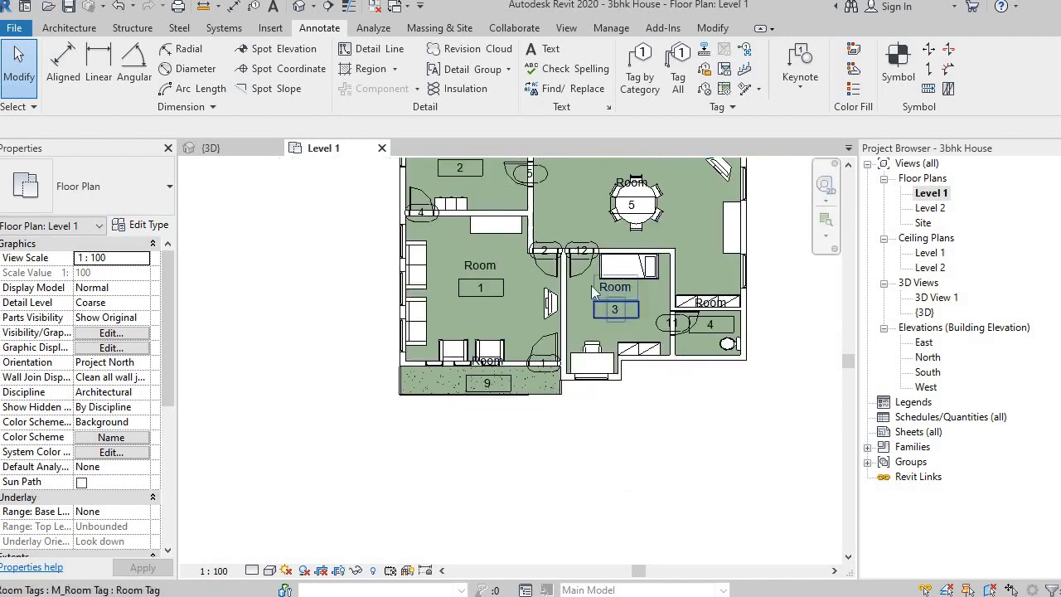
pyautogui.moveTo(648, 336); pyautogui.dragTo(578, 419, button='middle')
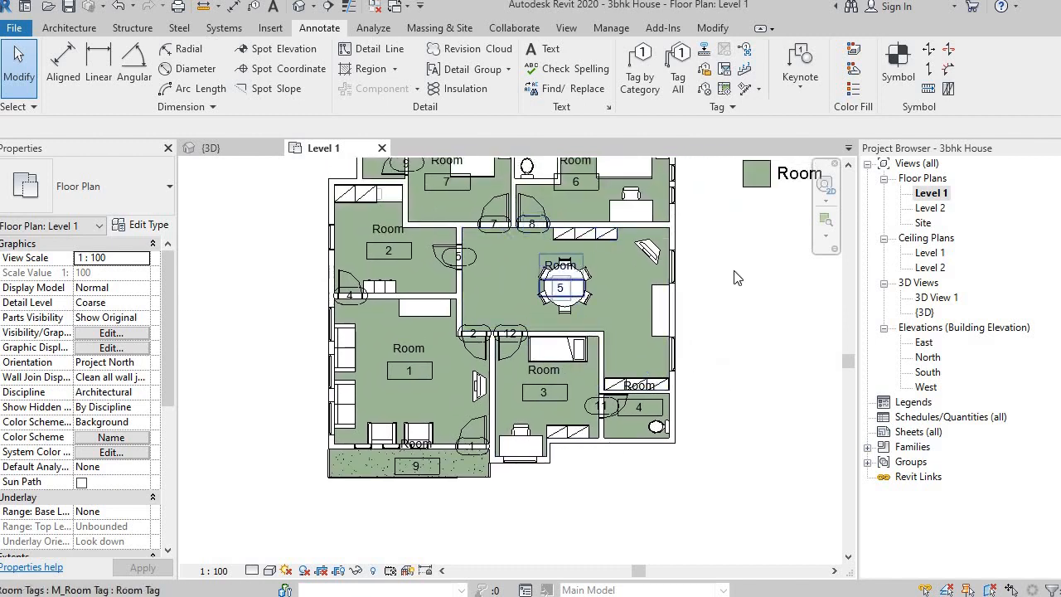
pyautogui.scroll(-1, 691, 273)
pyautogui.moveTo(737, 263); pyautogui.dragTo(644, 320, button='middle')
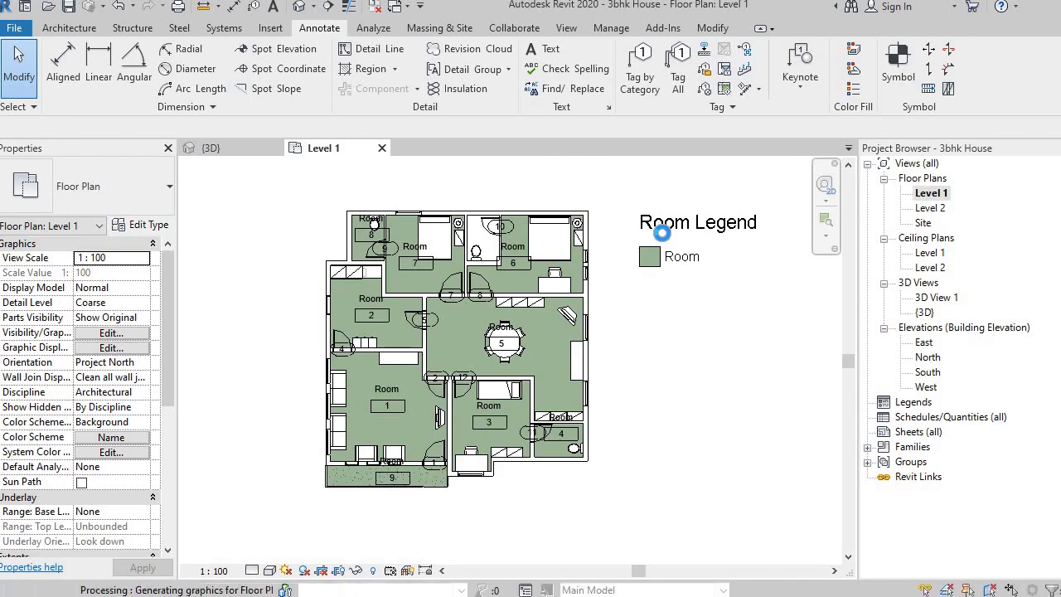
# Step: Rename the balcony room as Veranda through its room tag
pyautogui.scroll(-2, 358, 382)
pyautogui.moveTo(318, 462); pyautogui.dragTo(501, 443, button='middle')
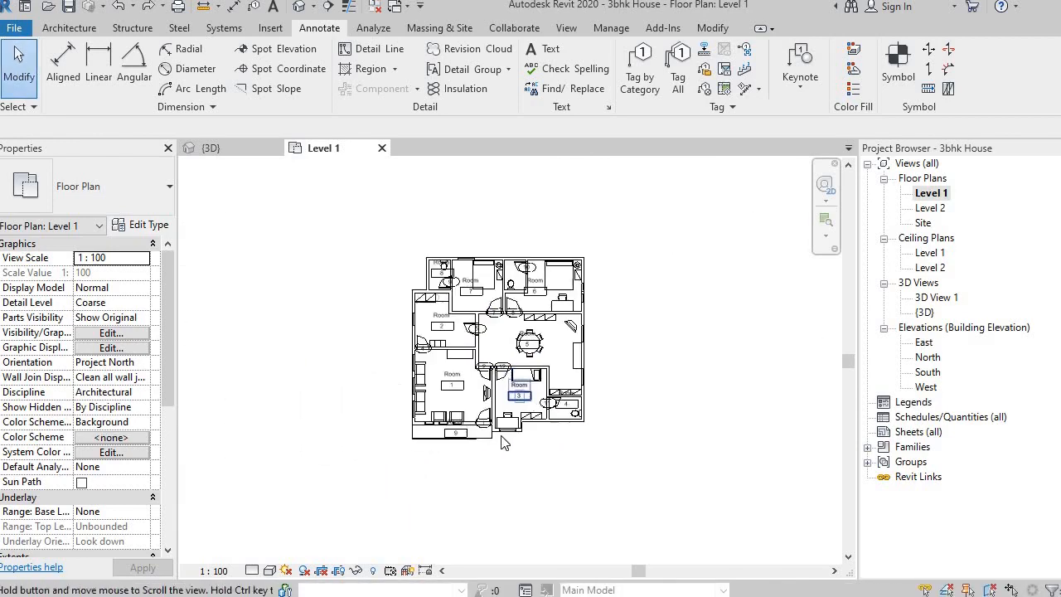
pyautogui.scroll(3, 451, 451)
pyautogui.scroll(4, 460, 454)
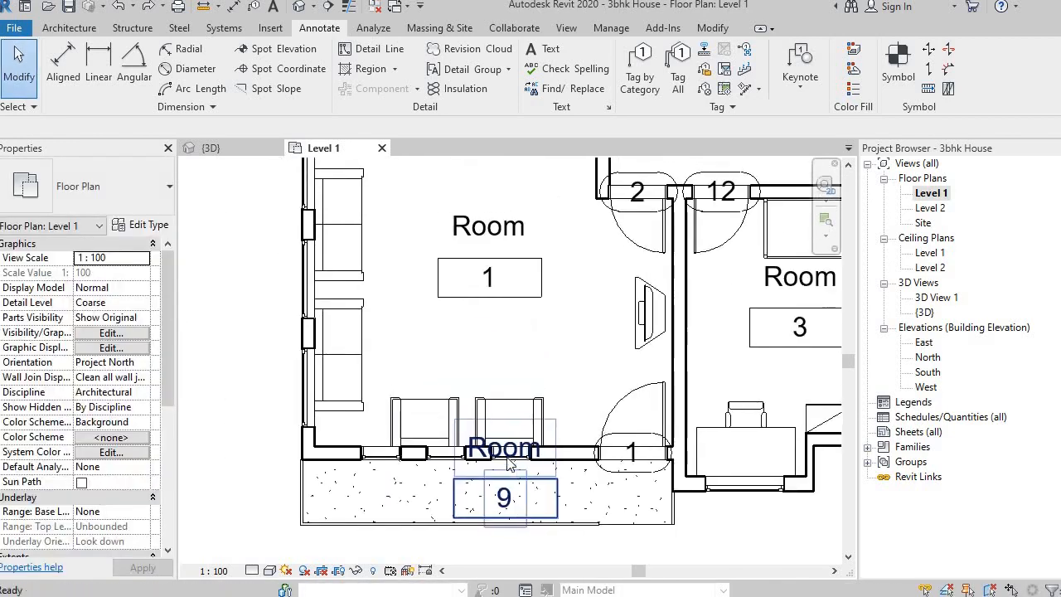
pyautogui.click(503, 498)
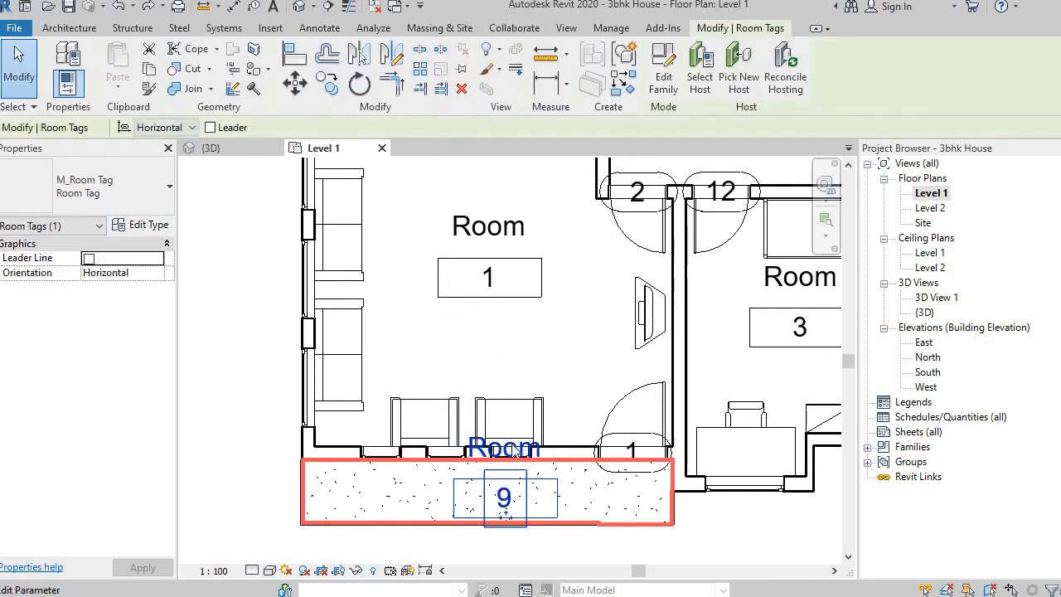
pyautogui.click(508, 454)
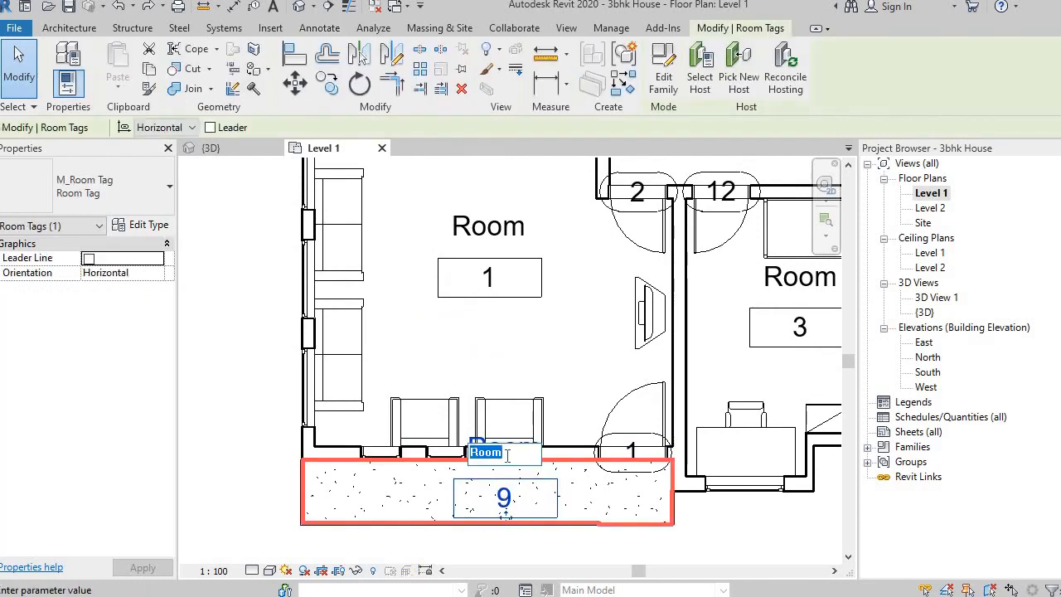
pyautogui.write('Veranda')
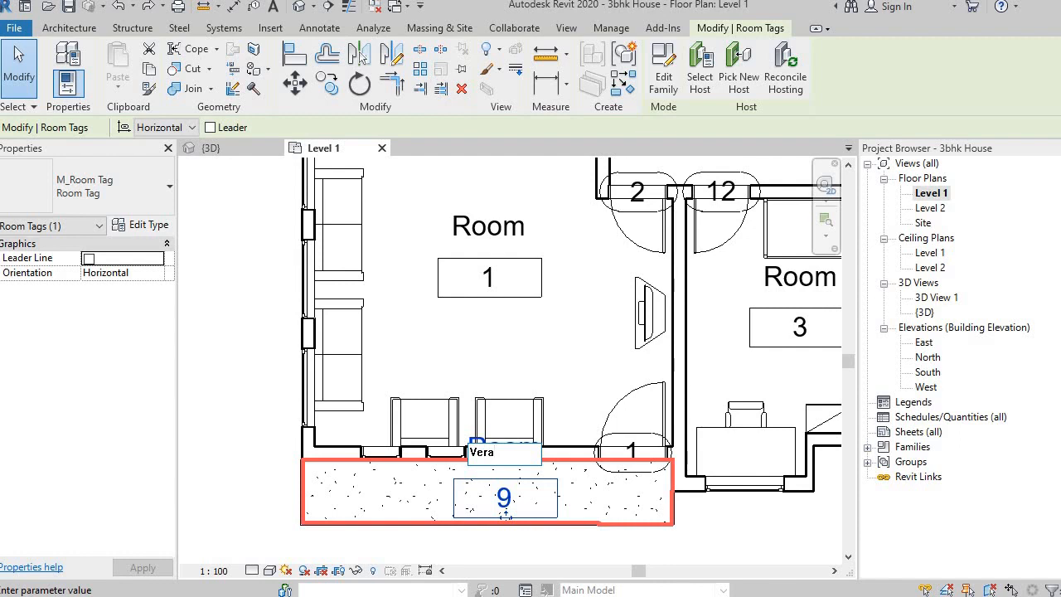
pyautogui.click(271, 350)
# Step: Rename room 1, the sofa room above the veranda, as Living Room through its room tag
pyautogui.moveTo(561, 320); pyautogui.dragTo(567, 427, button='middle')
pyautogui.click(516, 338)
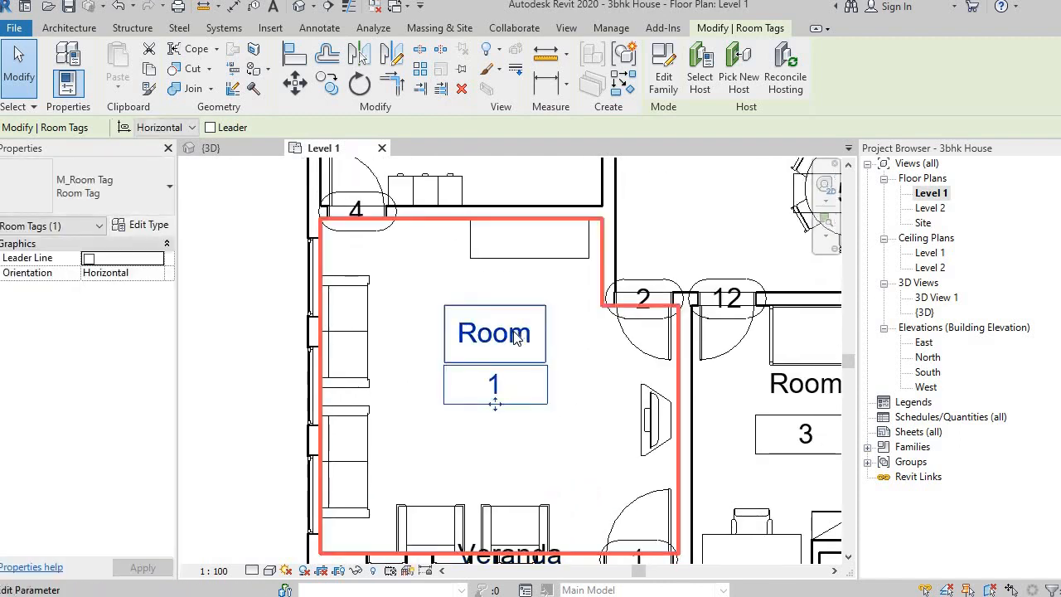
pyautogui.click(516, 335)
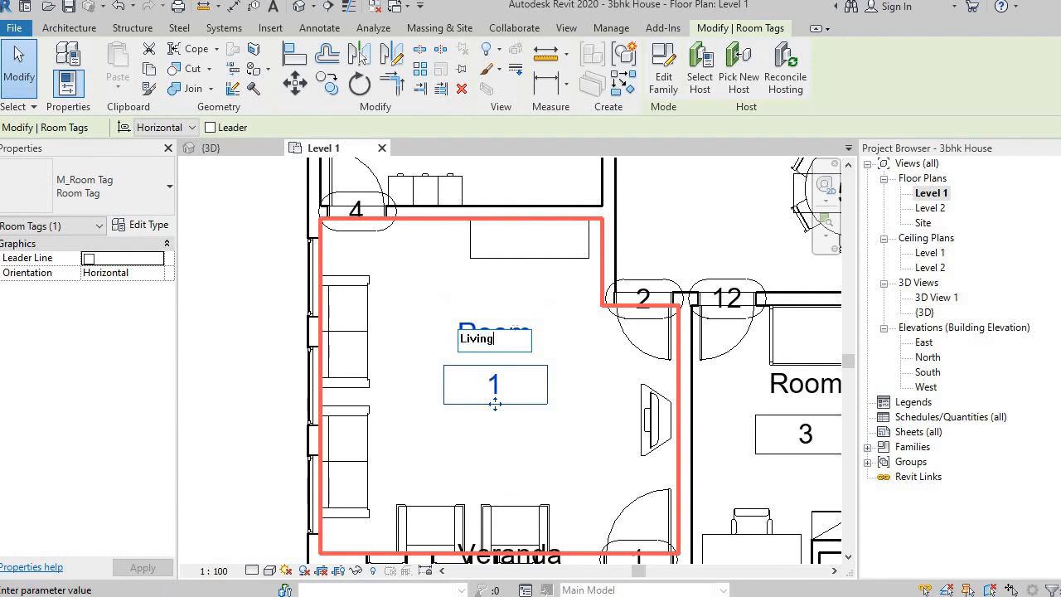
pyautogui.write('Living Room')
pyautogui.click(212, 267)
pyautogui.moveTo(583, 374); pyautogui.dragTo(605, 561, button='middle')
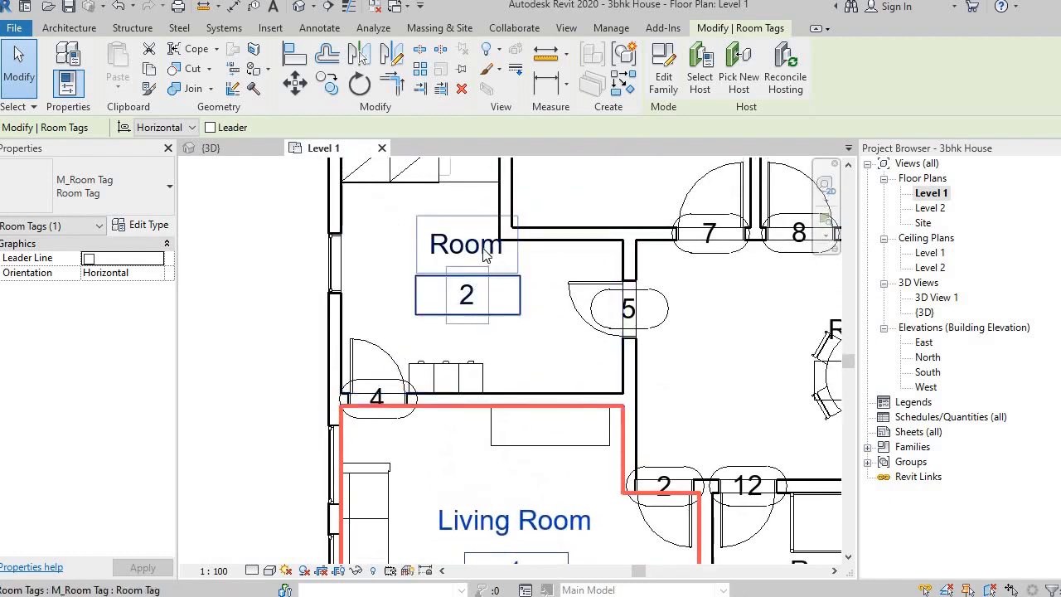
# Step: Rename room 2, directly above the Living Room, as Kitchen through its room tag
pyautogui.click(485, 251)
pyautogui.click(485, 250)
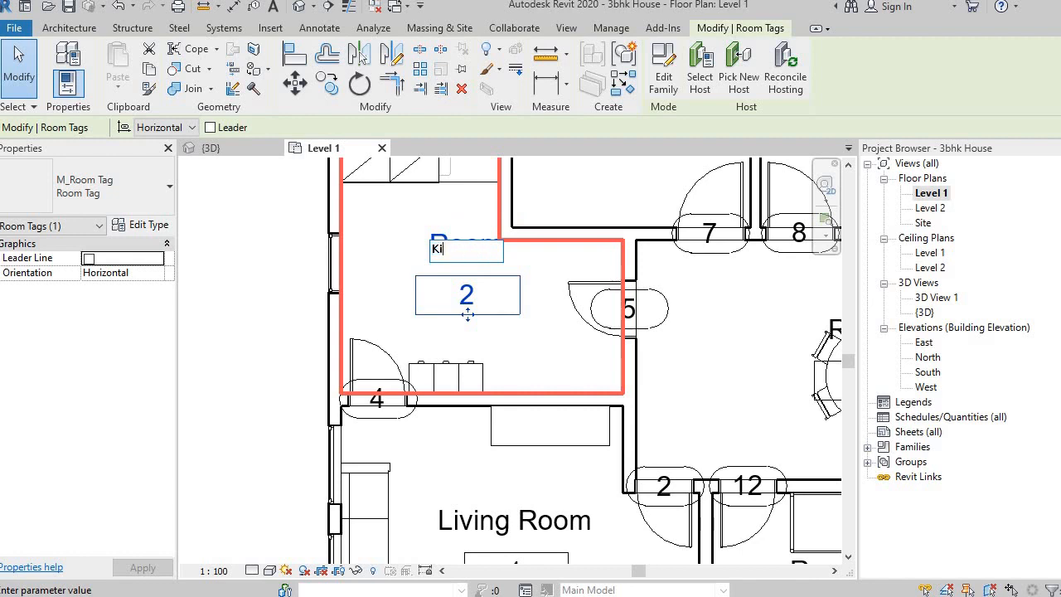
pyautogui.click(310, 269)
# Step: Rename room 5, the room with the round table, as Dinning Room through its room tag
pyautogui.scroll(-1, 650, 340)
pyautogui.moveTo(594, 389); pyautogui.dragTo(352, 393, button='middle')
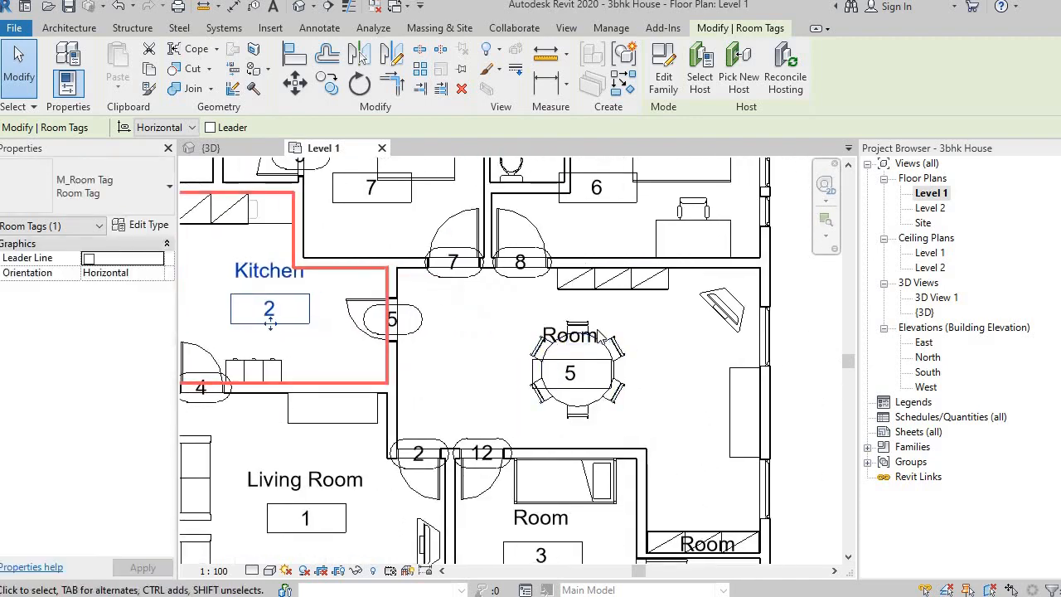
pyautogui.click(600, 334)
pyautogui.click(582, 336)
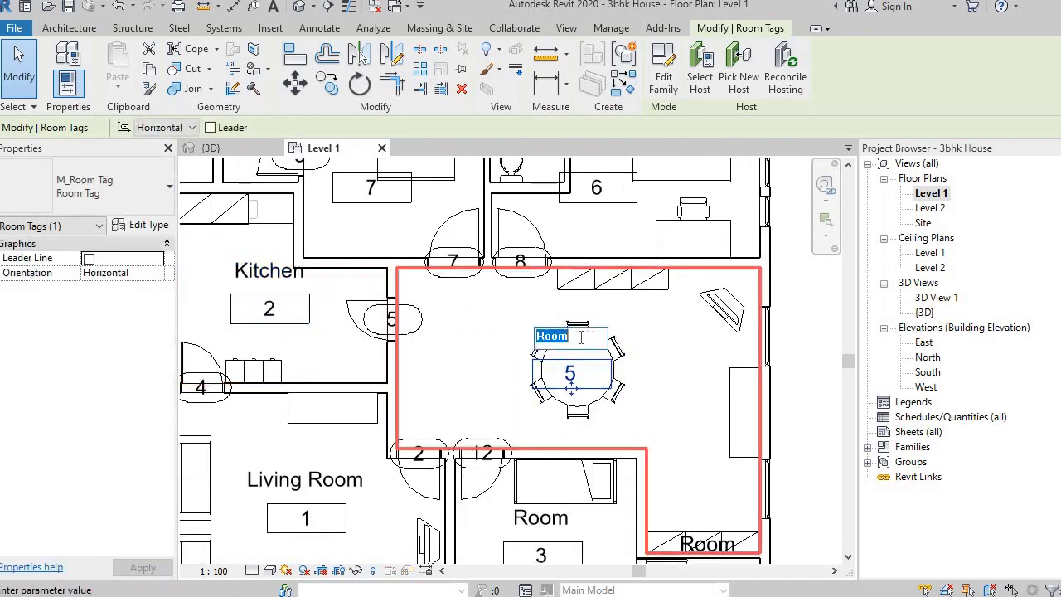
pyautogui.write('Dinning')
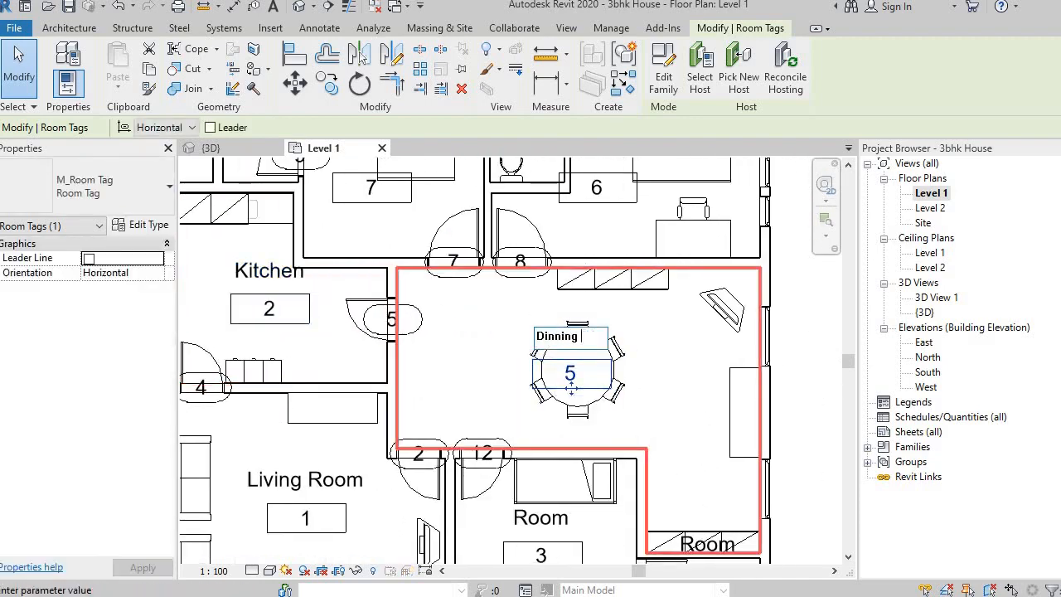
pyautogui.write(' room')
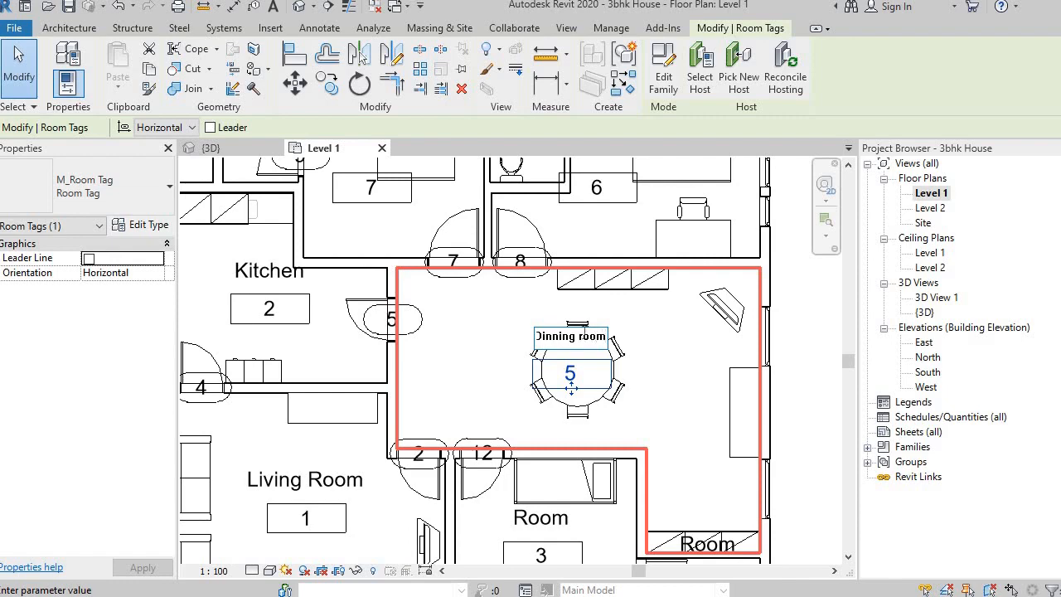
pyautogui.scroll(-3, 585, 336)
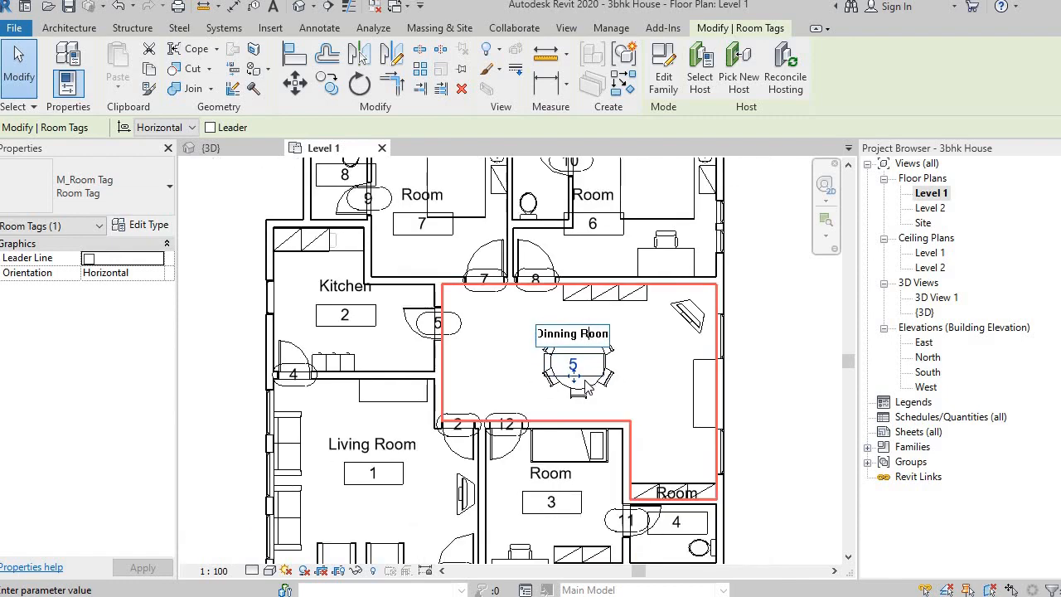
pyautogui.click(774, 440)
# Step: Rename room 7, the bed room above the Kitchen side of the plan, as Bedroom 1 through its room tag
pyautogui.scroll(-2, 774, 456)
pyautogui.moveTo(775, 514); pyautogui.dragTo(772, 465, button='middle')
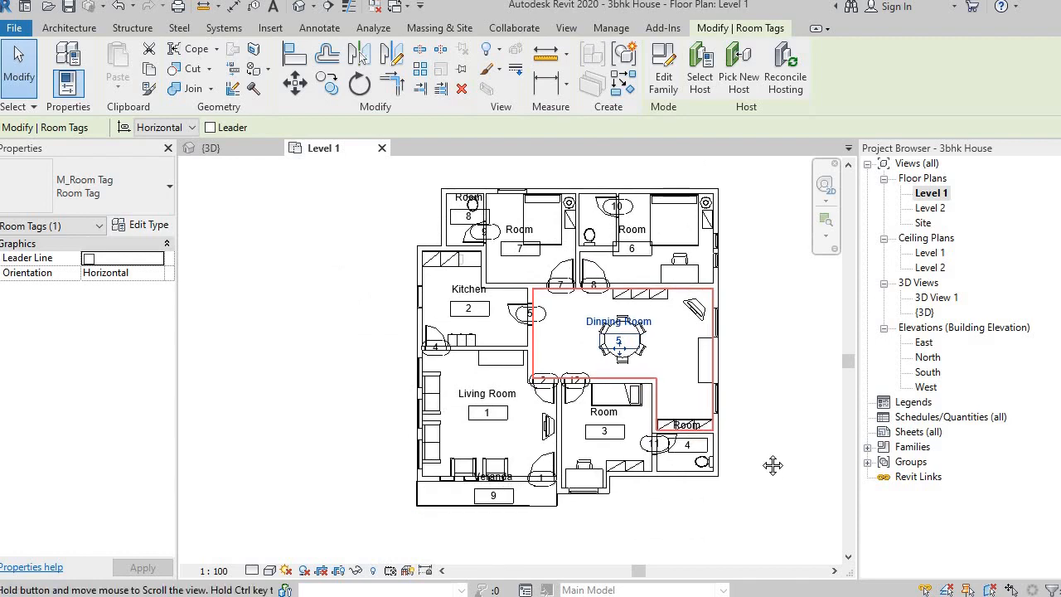
pyautogui.scroll(3, 534, 286)
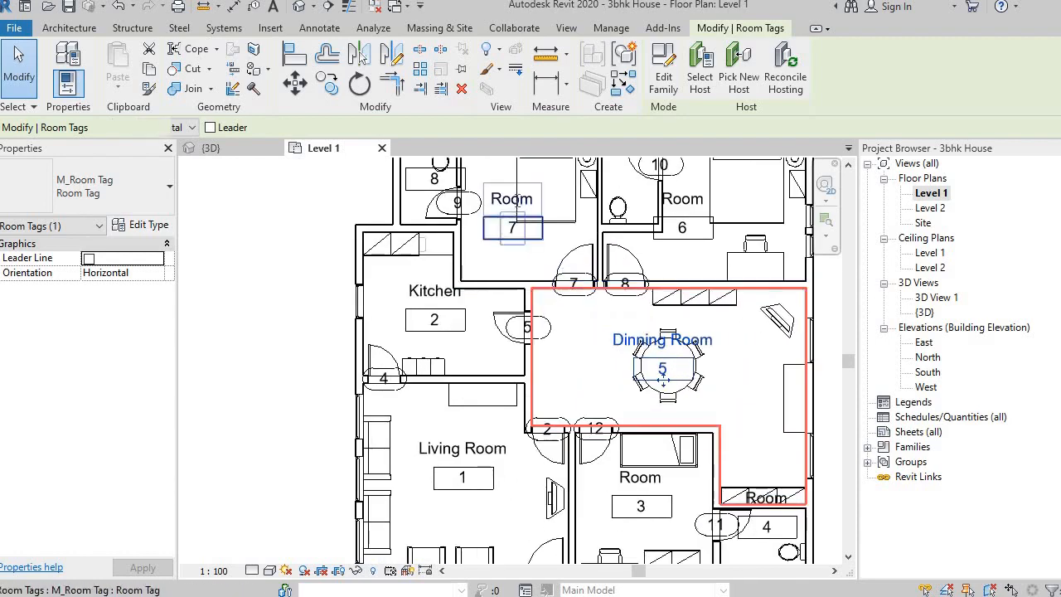
pyautogui.doubleClick(516, 200)
pyautogui.write('Bedr')
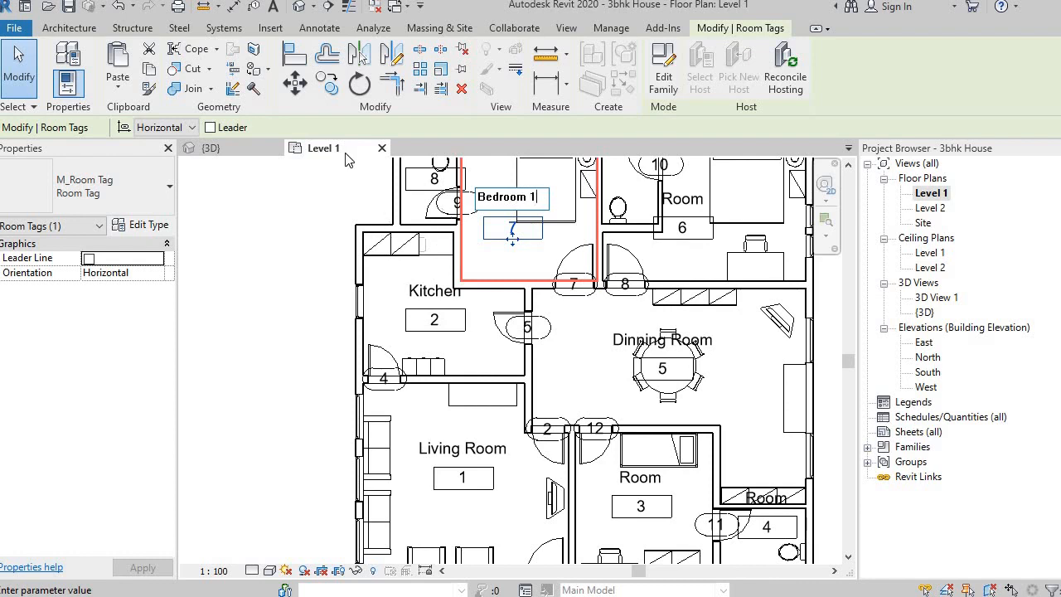
pyautogui.write('oom 1')
pyautogui.press('Return')
# Step: Rename room 6, the bed room beside Bedroom 1, as Bedroom 2 through its room tag
pyautogui.doubleClick(688, 199)
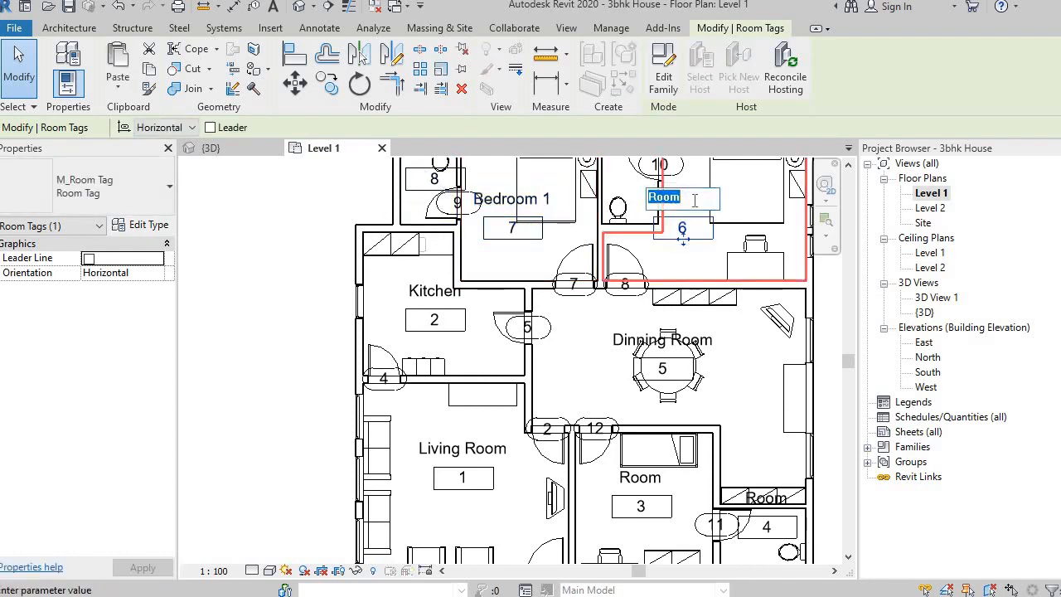
pyautogui.write('Bedr')
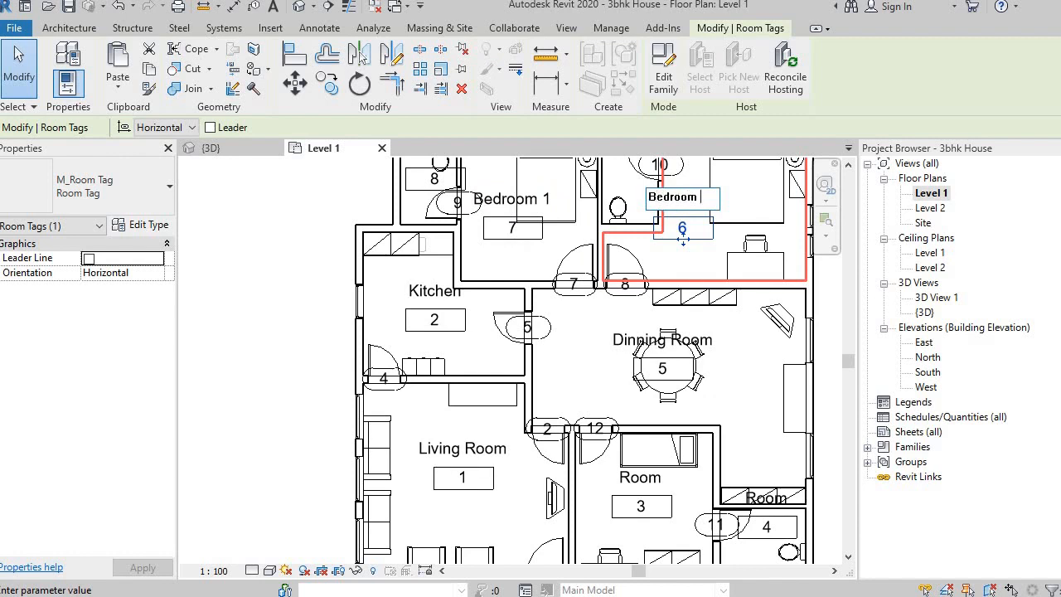
pyautogui.press('Return')
# Step: Rename room 3, the bed room beside the Living Room, as Bedroom 3 through its room tag
pyautogui.scroll(-1, 663, 369)
pyautogui.moveTo(663, 369); pyautogui.dragTo(592, 300, button='middle')
pyautogui.click(571, 391)
pyautogui.click(572, 386)
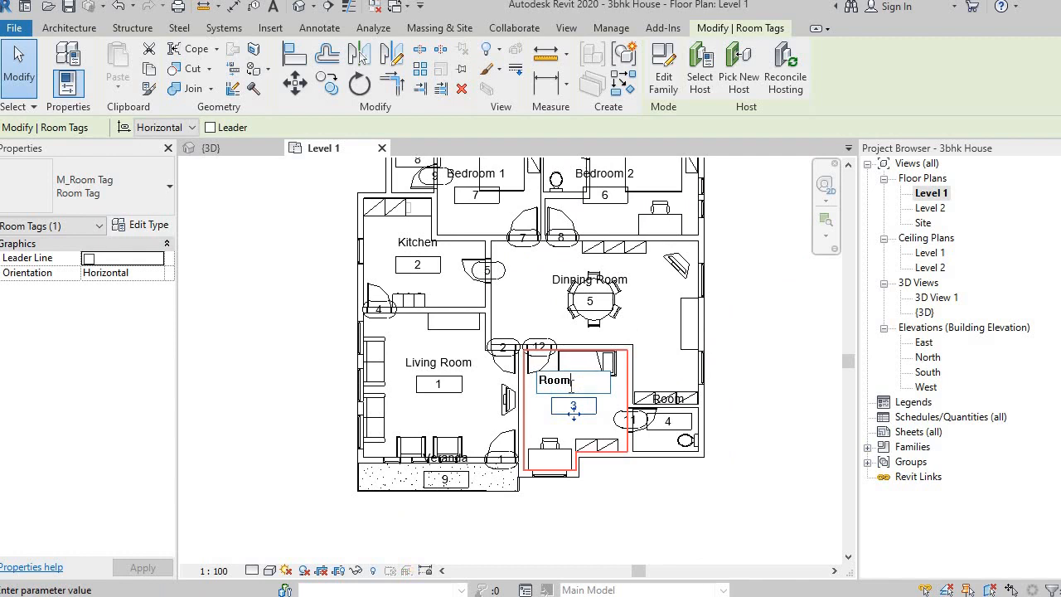
pyautogui.write('Bedr')
pyautogui.press('Return')
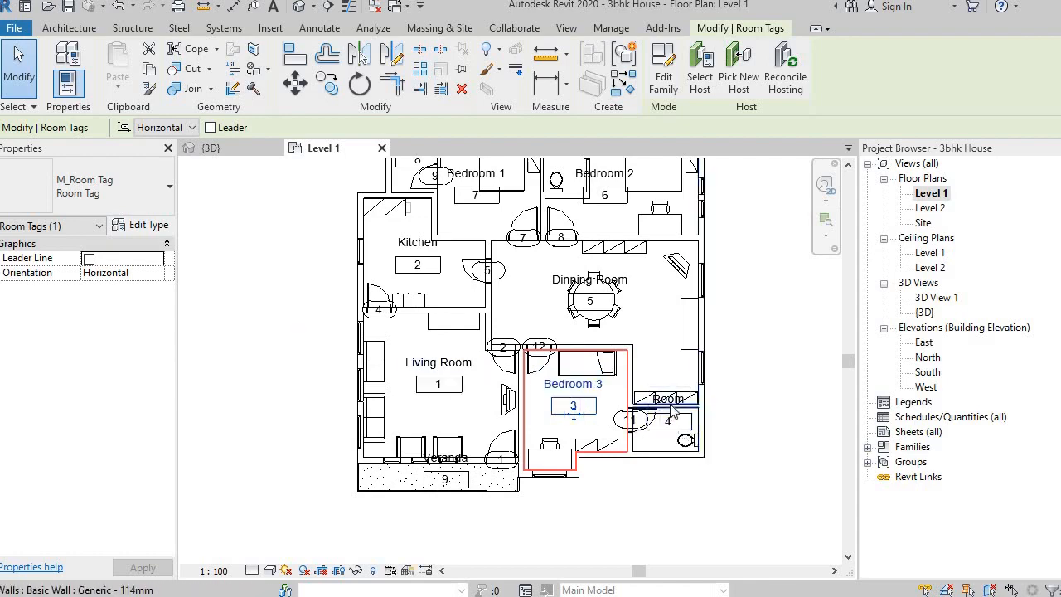
# Step: Rename room 4, the small toilet beside Bedroom 3, as Toilet 1 through its room tag
pyautogui.click(672, 404)
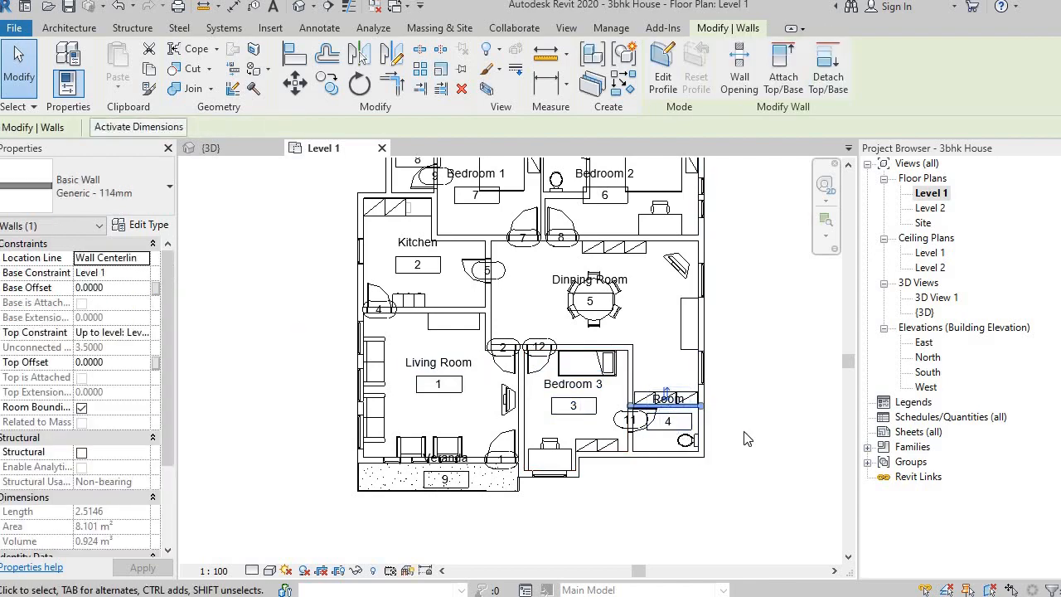
pyautogui.press('Escape')
pyautogui.click(669, 399)
pyautogui.click(668, 397)
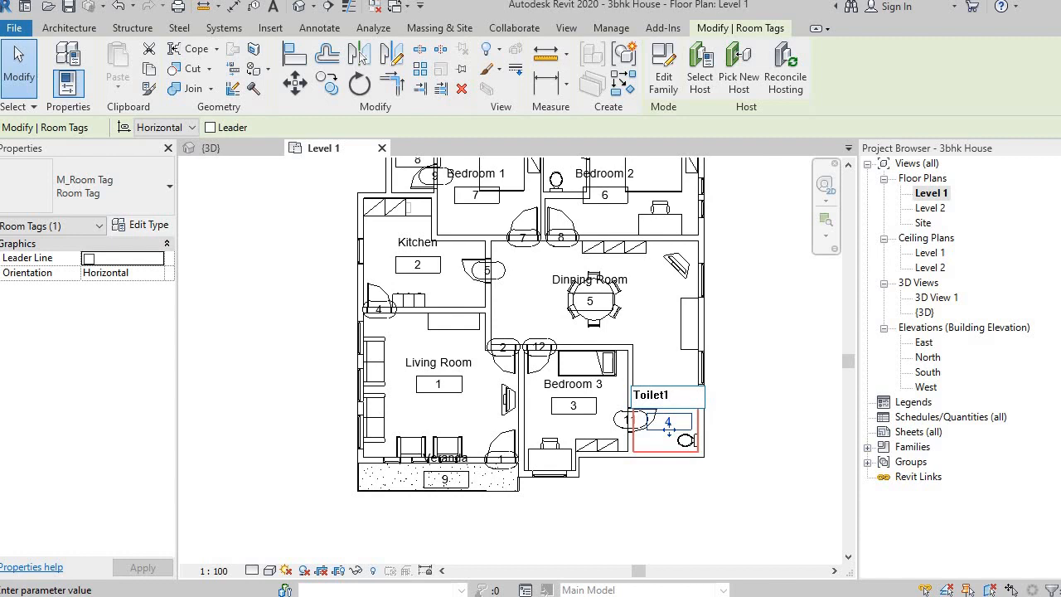
pyautogui.hotkey('ctrl', 'a')
pyautogui.click(274, 376)
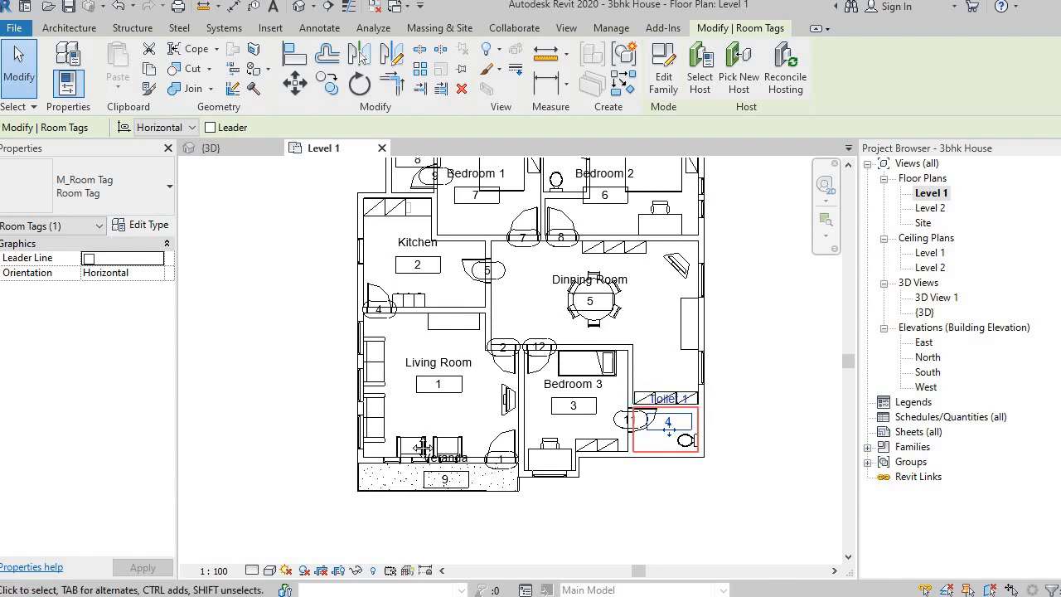
# Step: Rename room 8, the small toilet beside Bedroom 1, as Toilet 2 through its room tag
pyautogui.moveTo(479, 247); pyautogui.dragTo(481, 428, button='middle')
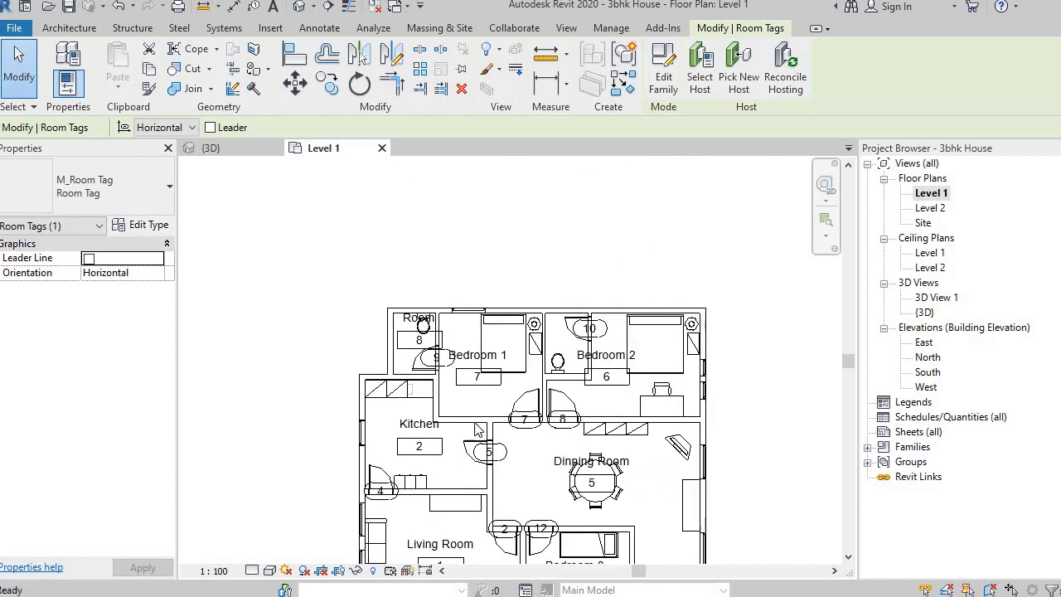
pyautogui.click(419, 317)
pyautogui.click(351, 291)
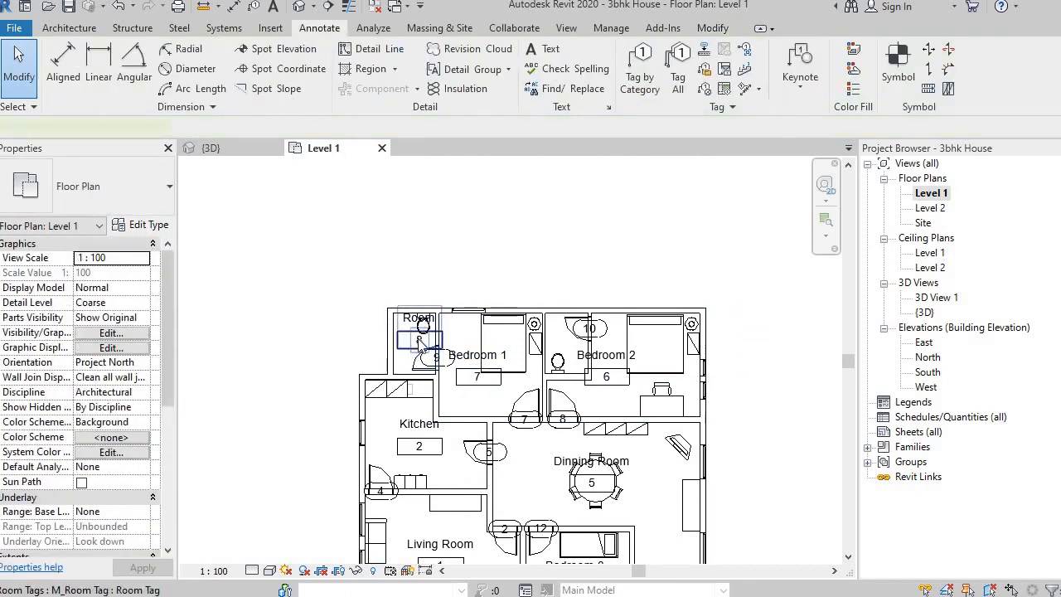
pyautogui.click(419, 340)
pyautogui.click(404, 316)
pyautogui.doubleClick(417, 315)
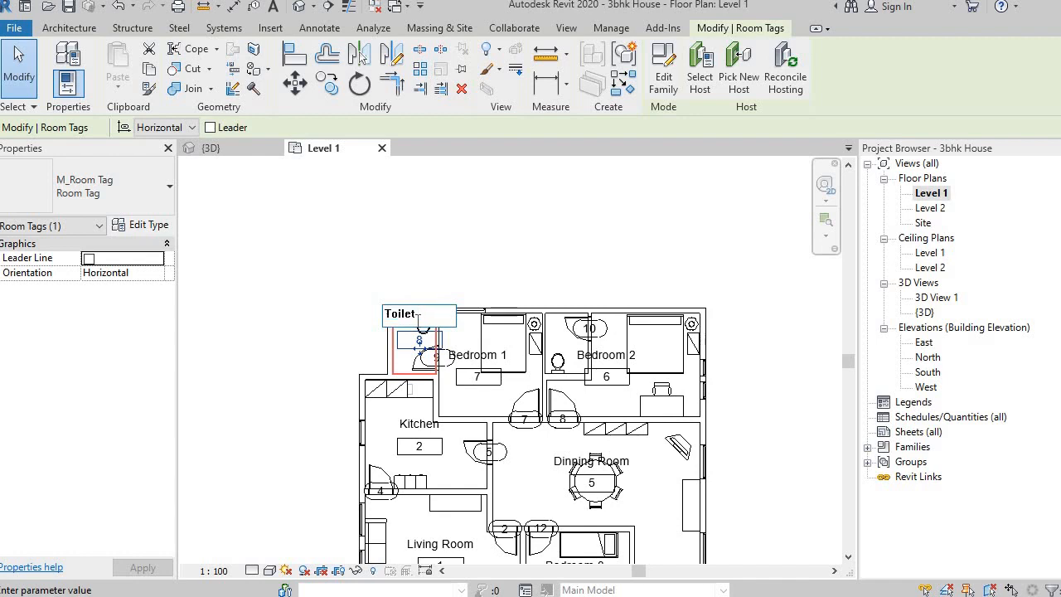
pyautogui.click(475, 247)
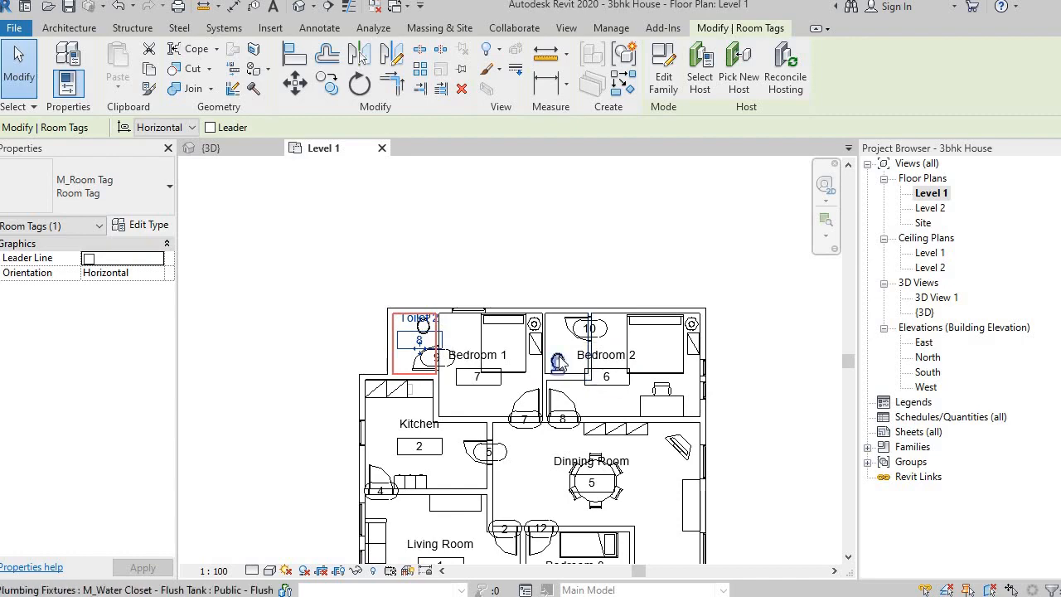
# Step: Place a room with Tag on Placement enabled in the unassigned toilet between Bedroom 1 and Bedroom 2, and finish room placement
pyautogui.scroll(-1, 560, 342)
pyautogui.scroll(-1, 569, 434)
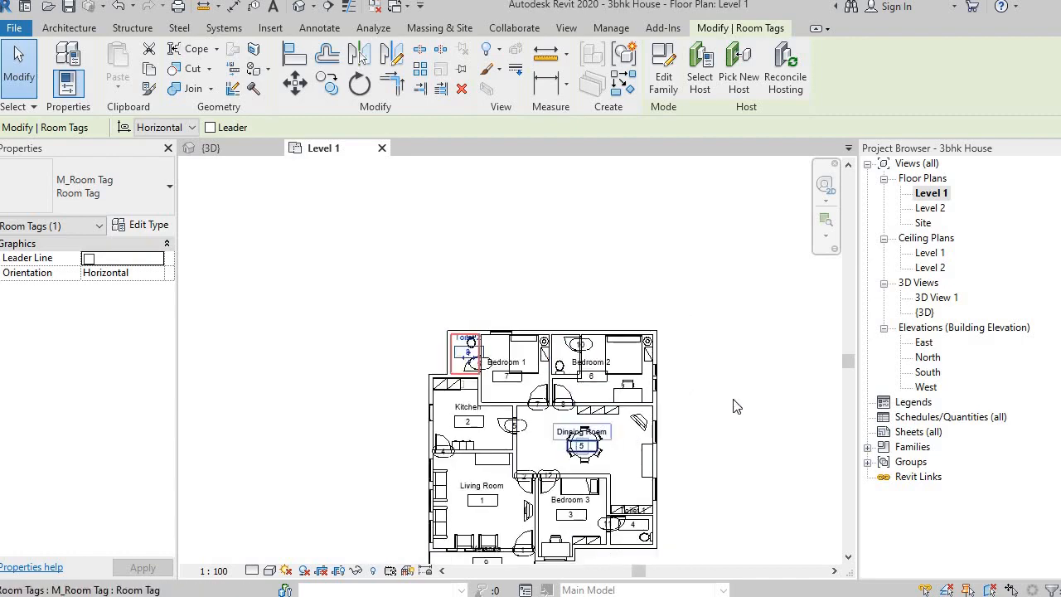
pyautogui.press('Escape')
pyautogui.scroll(1, 600, 373)
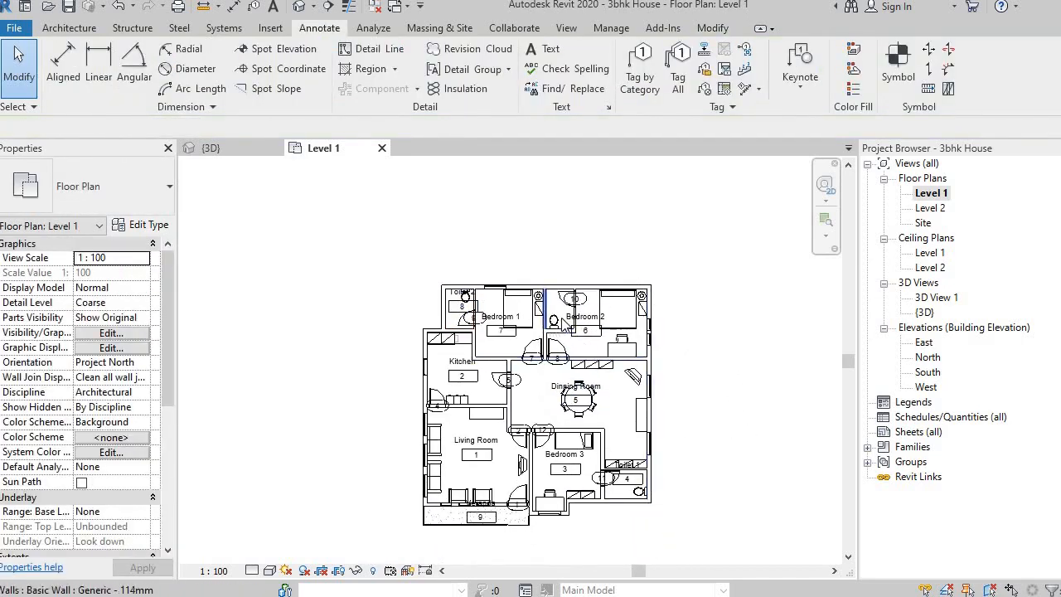
pyautogui.scroll(1, 554, 310)
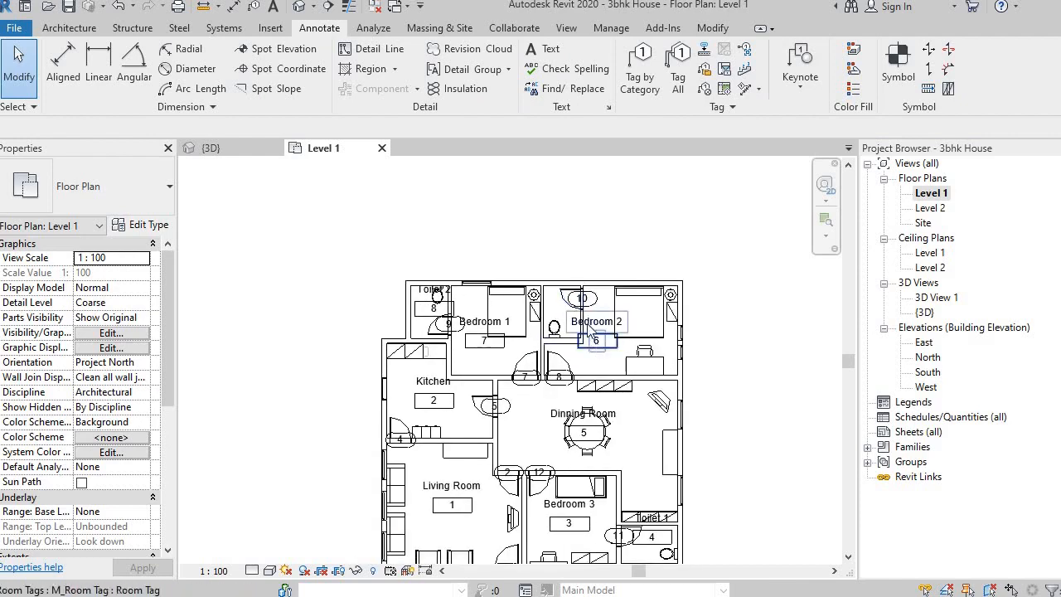
pyautogui.scroll(2, 551, 354)
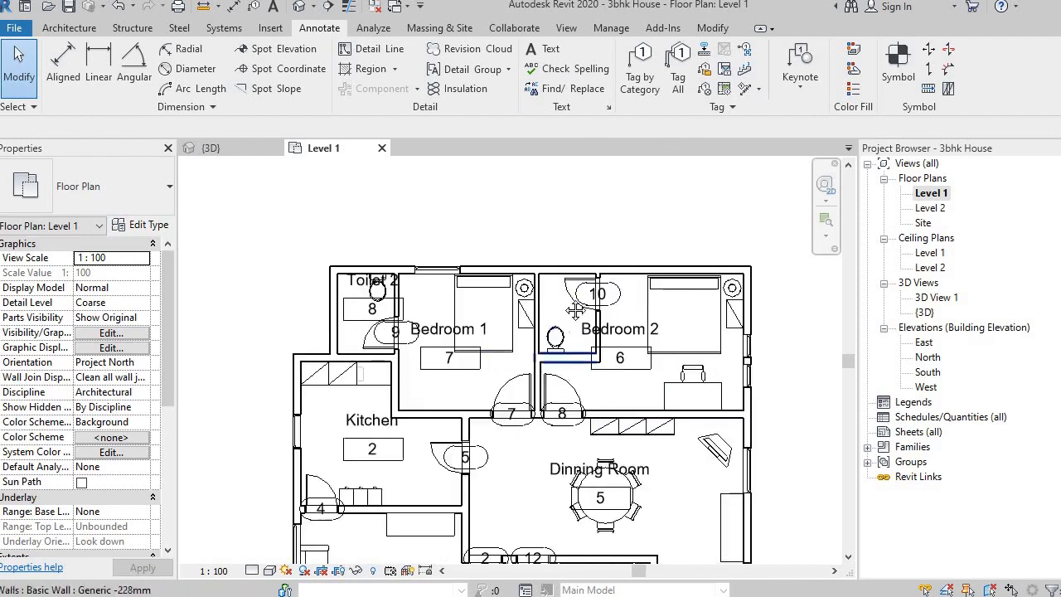
pyautogui.scroll(-1, 617, 308)
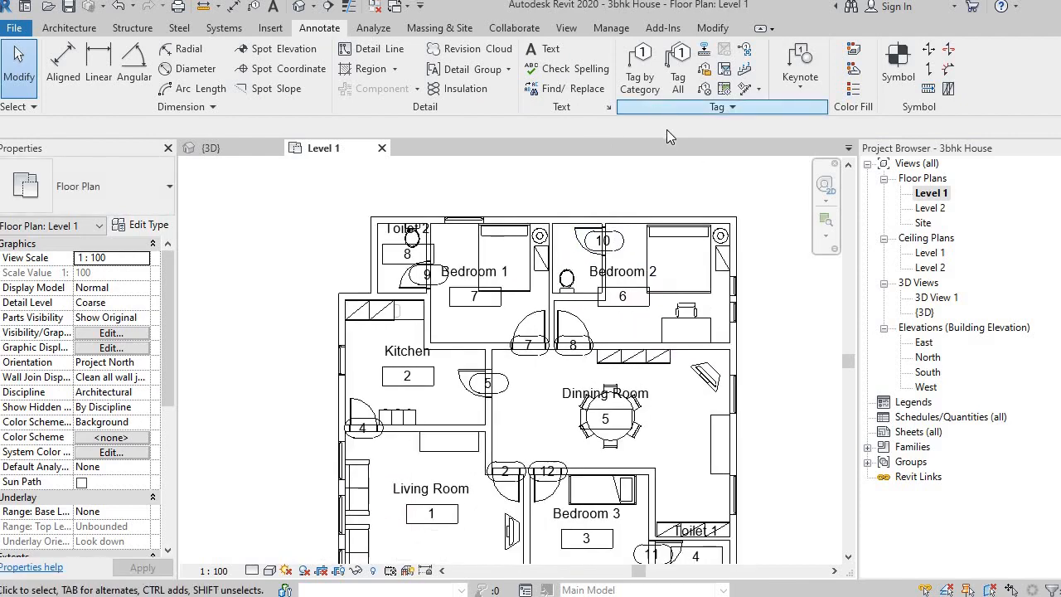
pyautogui.click(69, 28)
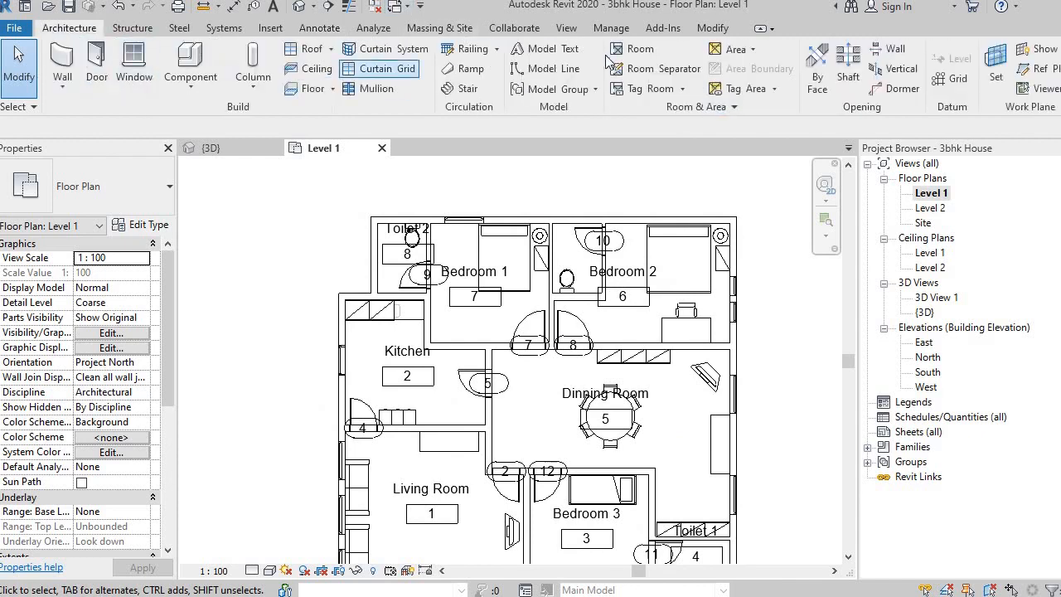
pyautogui.click(639, 50)
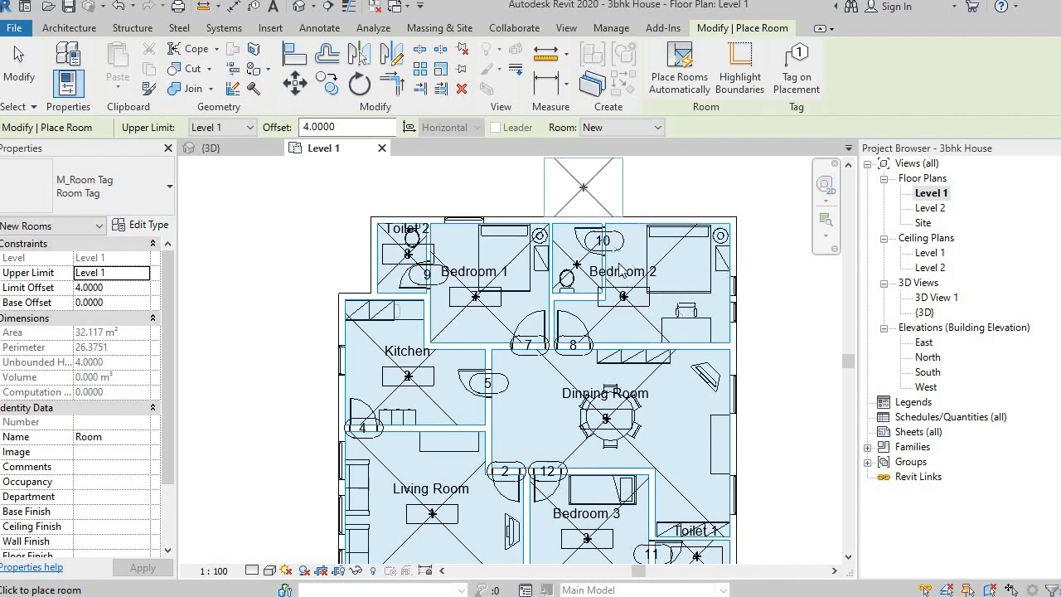
pyautogui.scroll(2, 589, 271)
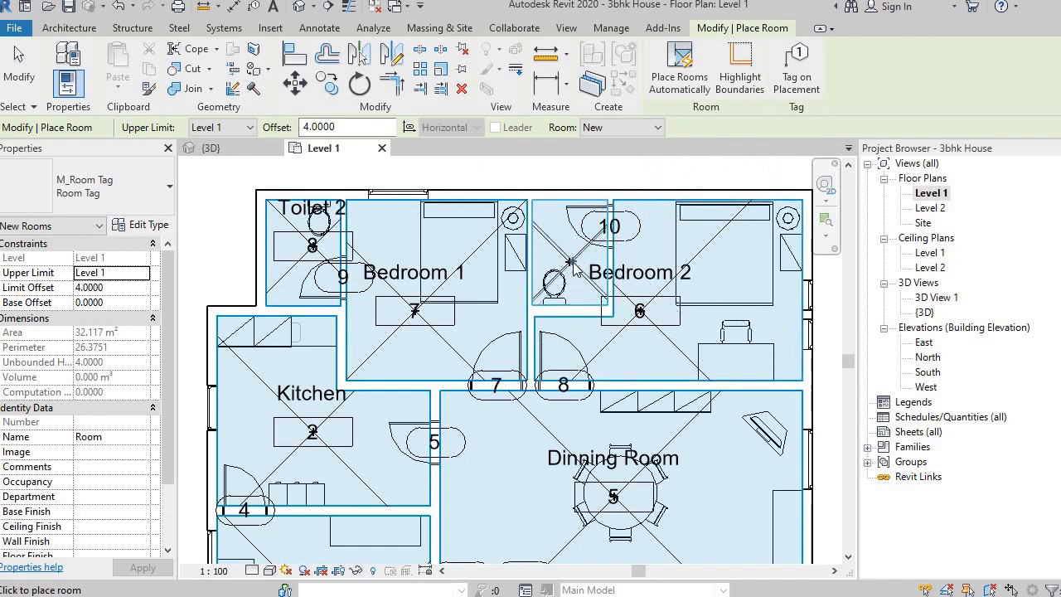
pyautogui.scroll(-2, 552, 299)
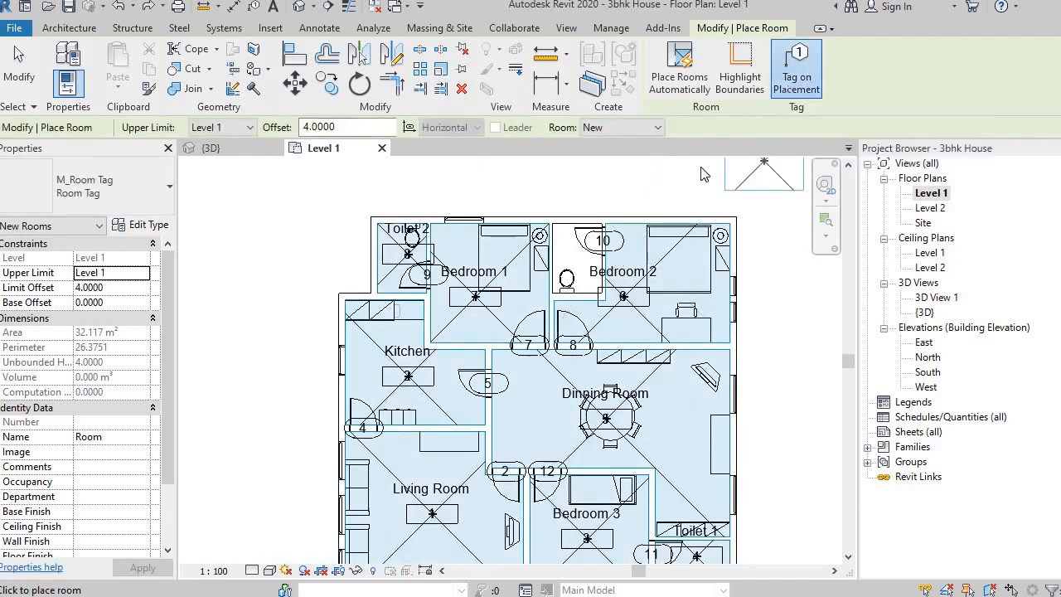
pyautogui.click(791, 83)
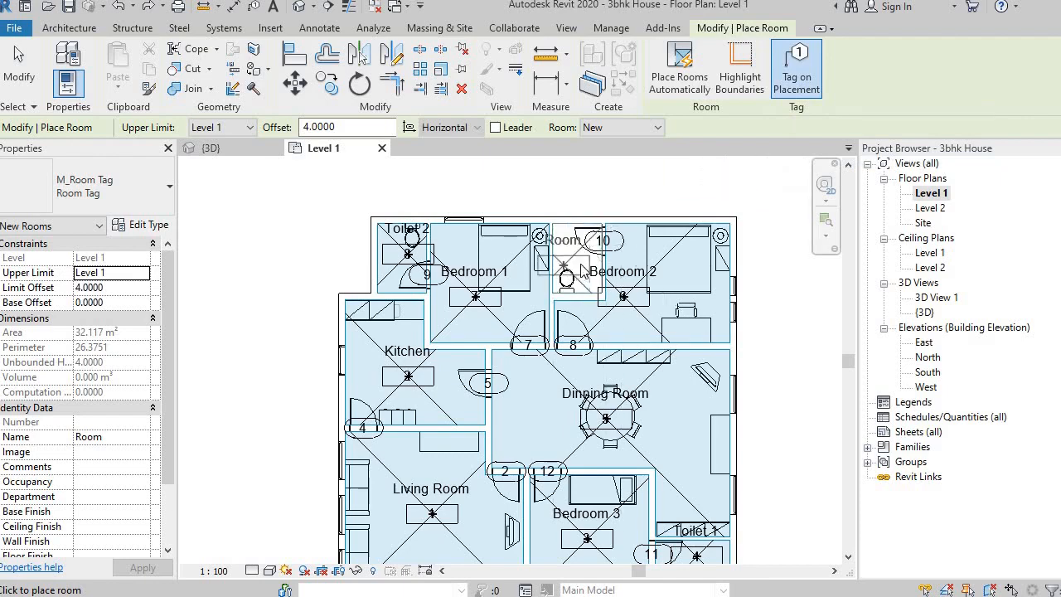
pyautogui.scroll(4, 582, 269)
pyautogui.click(583, 269)
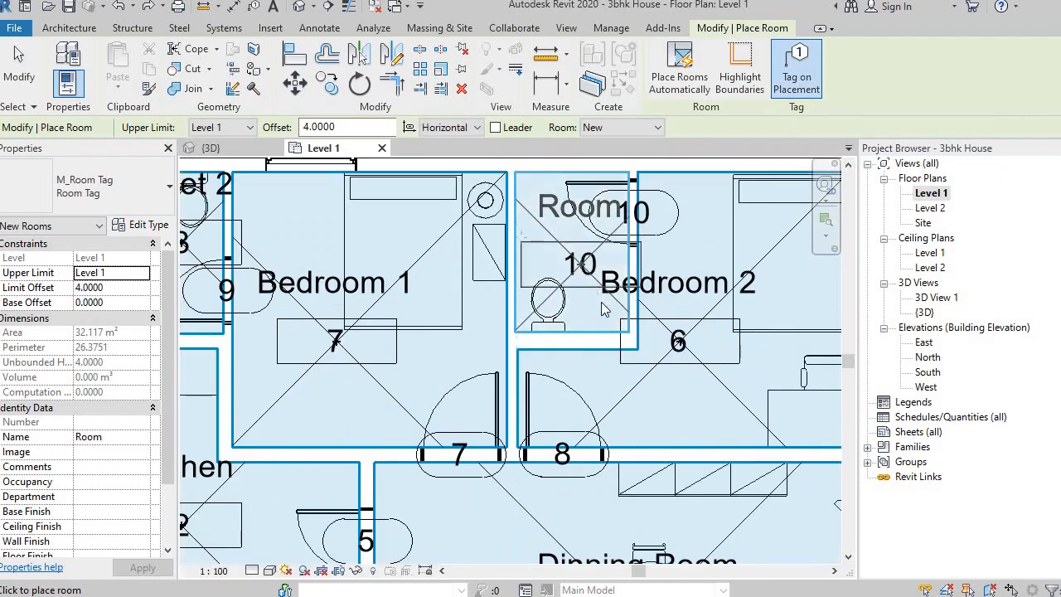
pyautogui.scroll(-4, 608, 319)
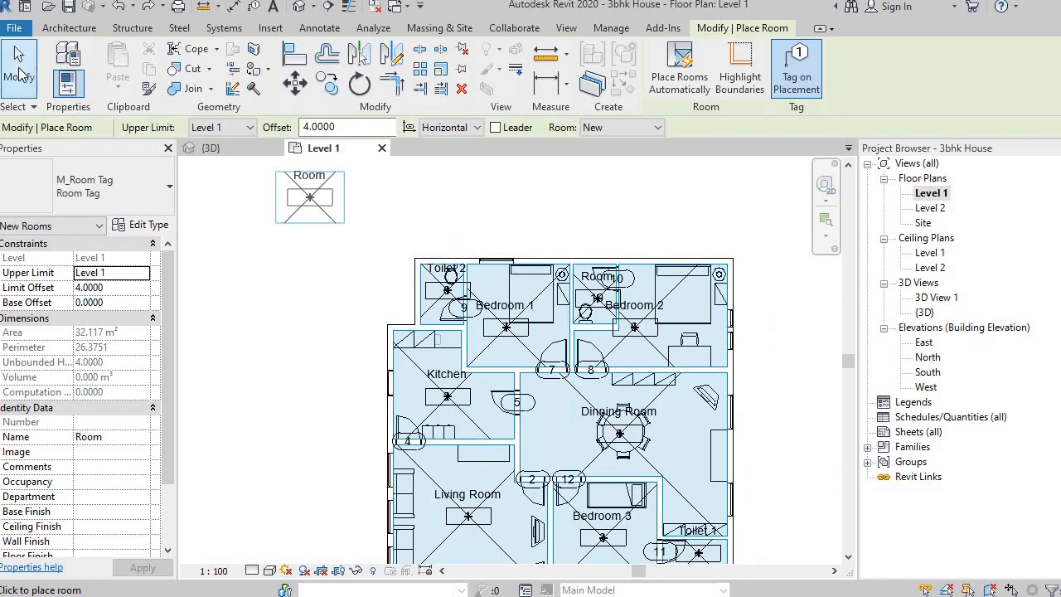
pyautogui.click(25, 76)
# Step: Rename room 10, the toilet between Bedroom 1 and Bedroom 2, as Toilet 3 through its room tag
pyautogui.scroll(5, 585, 244)
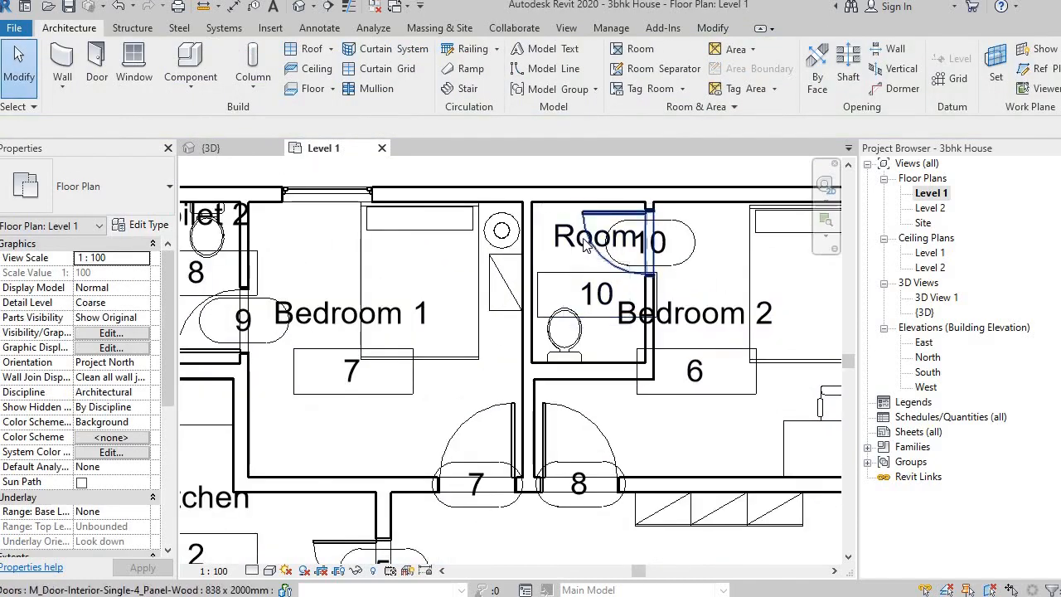
pyautogui.click(585, 240)
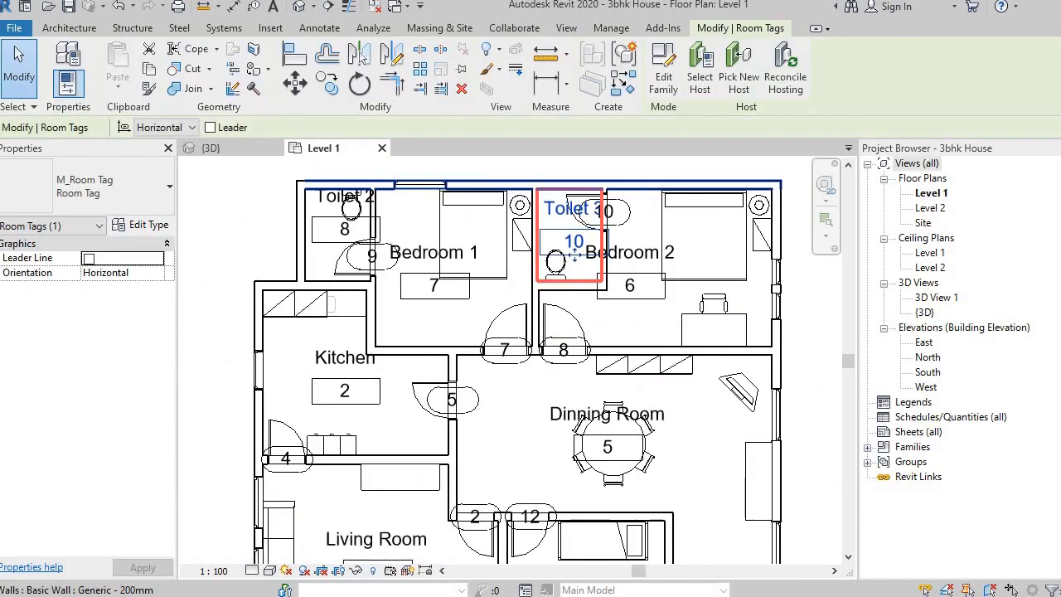
pyautogui.scroll(-5, 720, 265)
pyautogui.scroll(2, 744, 294)
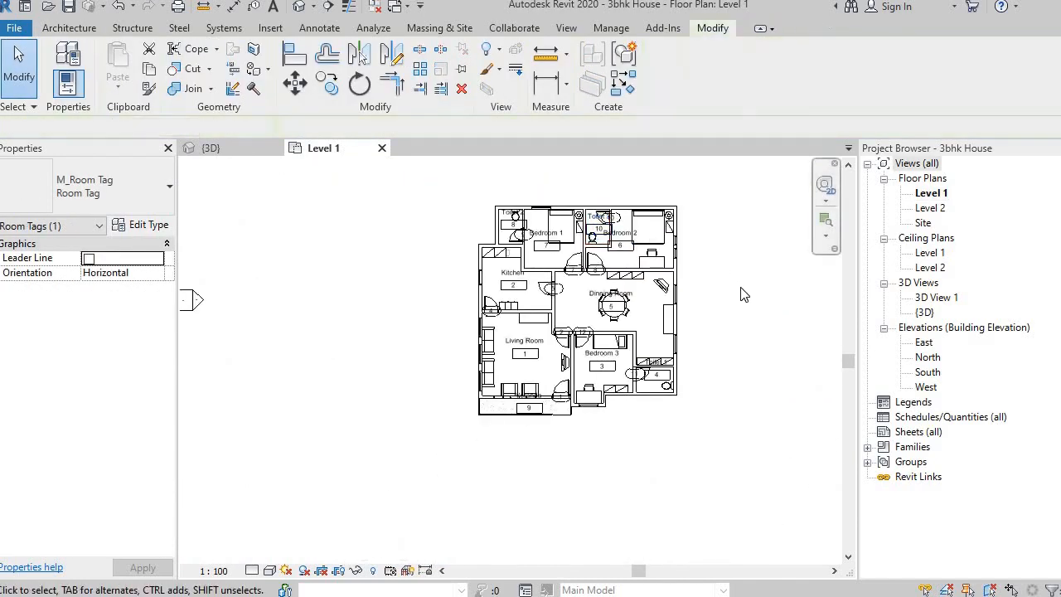
# Step: Place a color fill legend in the empty space beside the Level 1 floor plan
pyautogui.click(744, 294)
pyautogui.scroll(3, 663, 377)
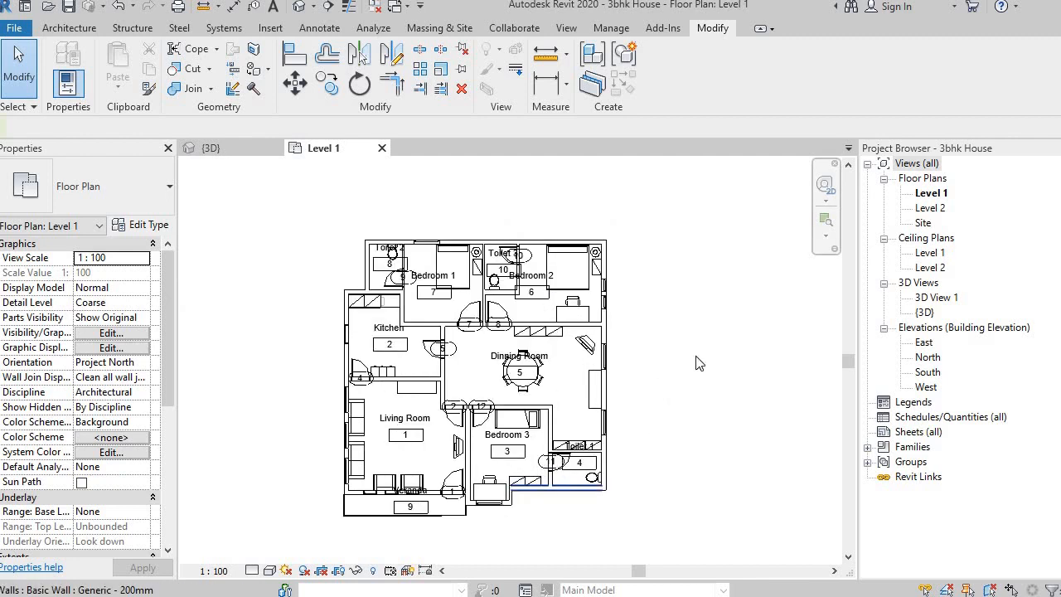
pyautogui.click(330, 30)
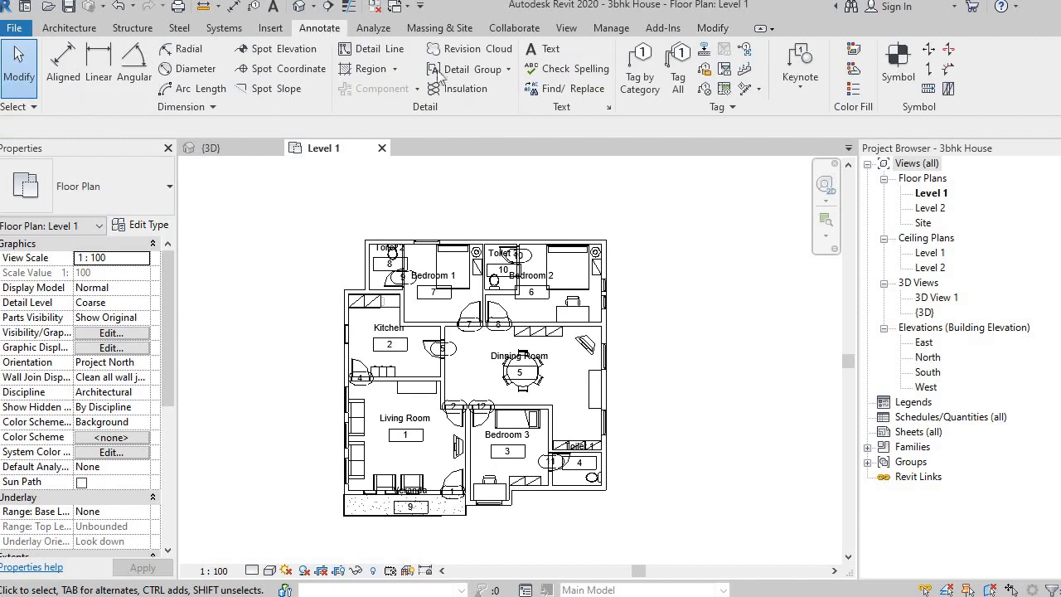
pyautogui.click(854, 90)
pyautogui.moveTo(633, 277); pyautogui.dragTo(446, 247, button='middle')
pyautogui.click(524, 242)
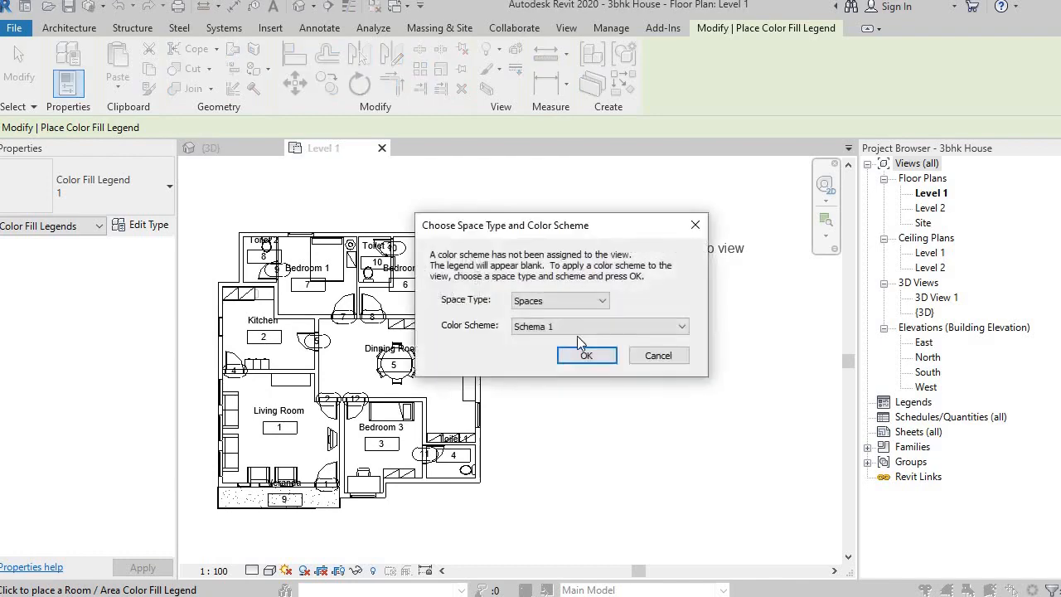
# Step: Assign the Rooms space type and the Name color scheme to the view for the legend
pyautogui.click(547, 304)
pyautogui.click(550, 311)
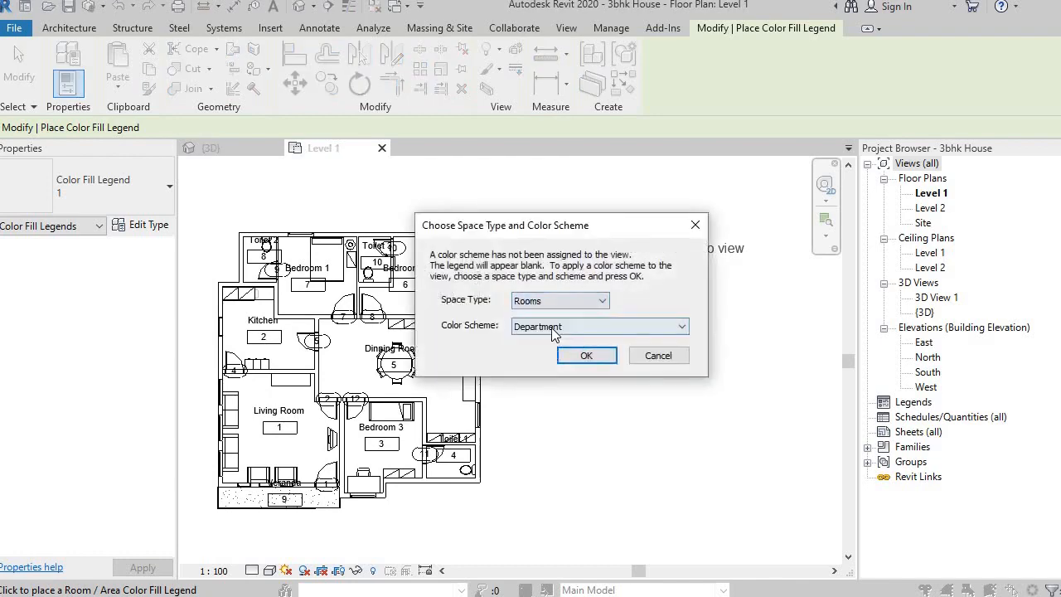
pyautogui.click(553, 327)
pyautogui.click(552, 363)
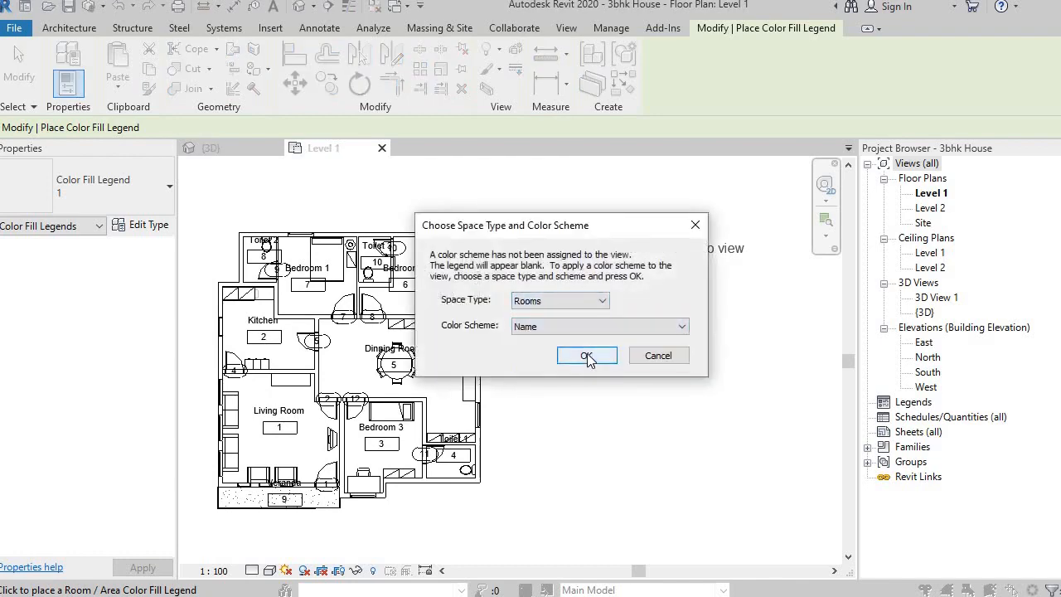
pyautogui.click(589, 359)
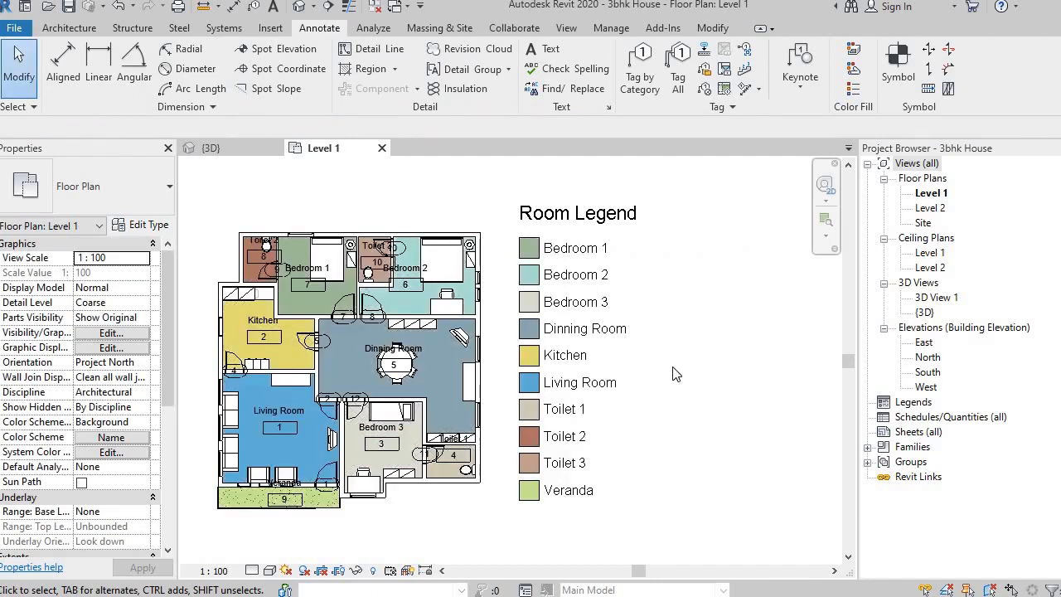
# Step: Examine the color-filled rooms on the plan against the entries of the Room Legend
pyautogui.scroll(2, 424, 395)
pyautogui.scroll(-3, 441, 406)
pyautogui.moveTo(505, 440); pyautogui.dragTo(557, 409, button='middle')
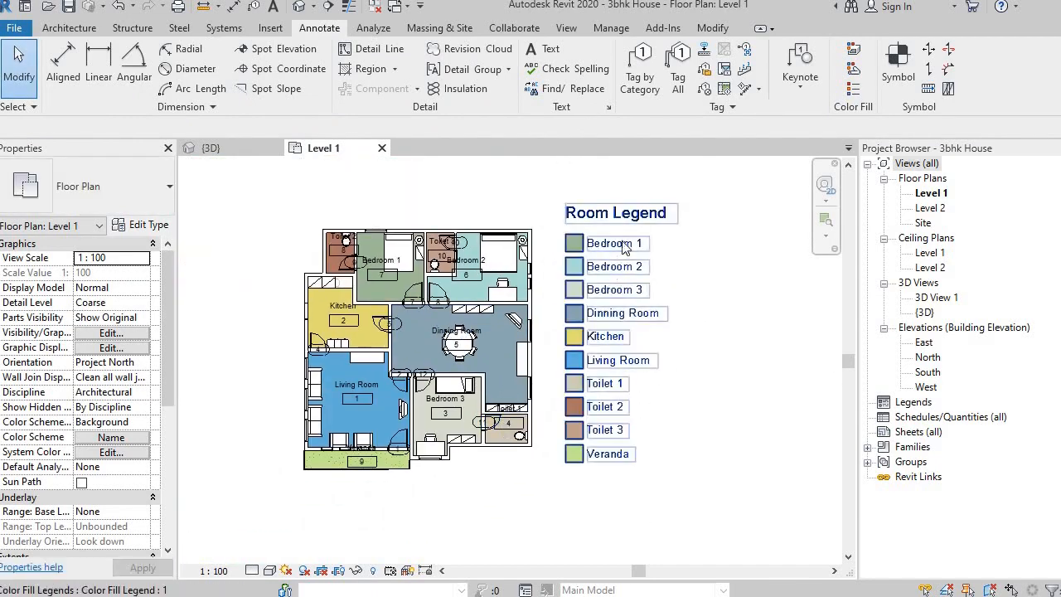
pyautogui.scroll(2, 343, 456)
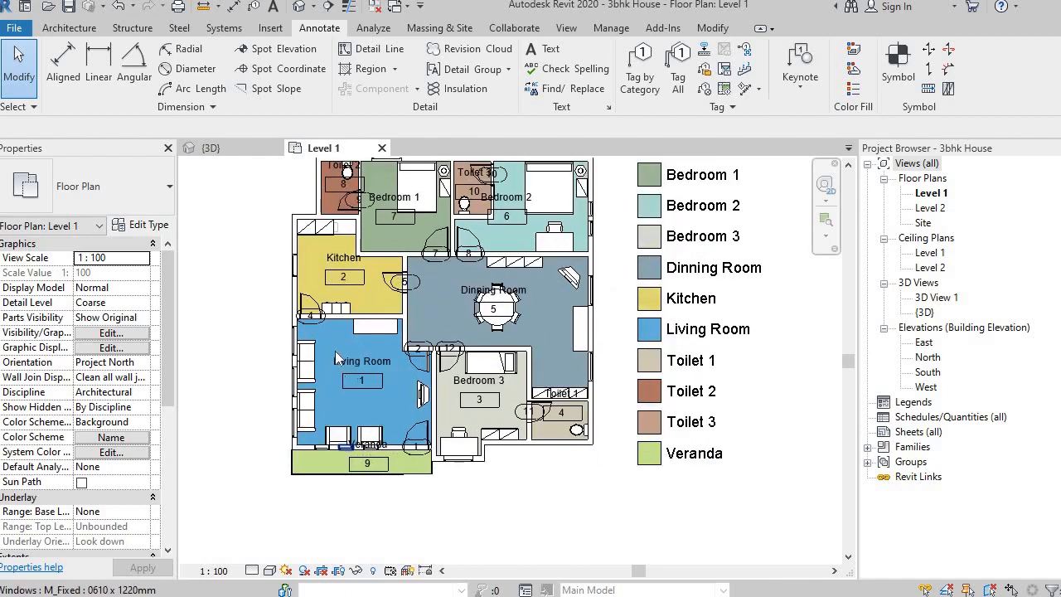
pyautogui.scroll(3, 506, 489)
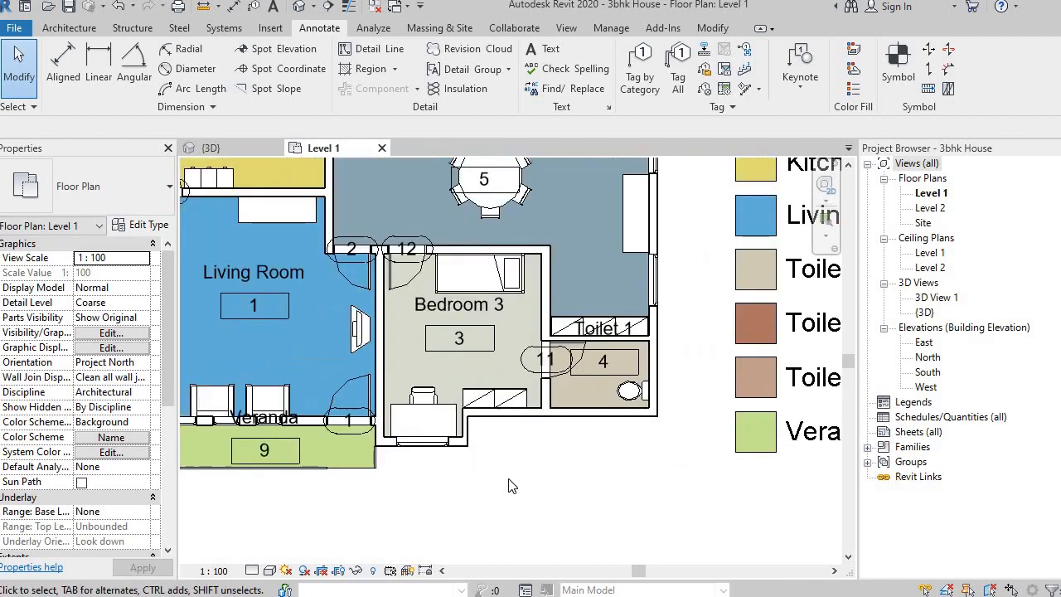
pyautogui.moveTo(507, 488); pyautogui.dragTo(524, 516, button='middle')
pyautogui.scroll(-2, 524, 516)
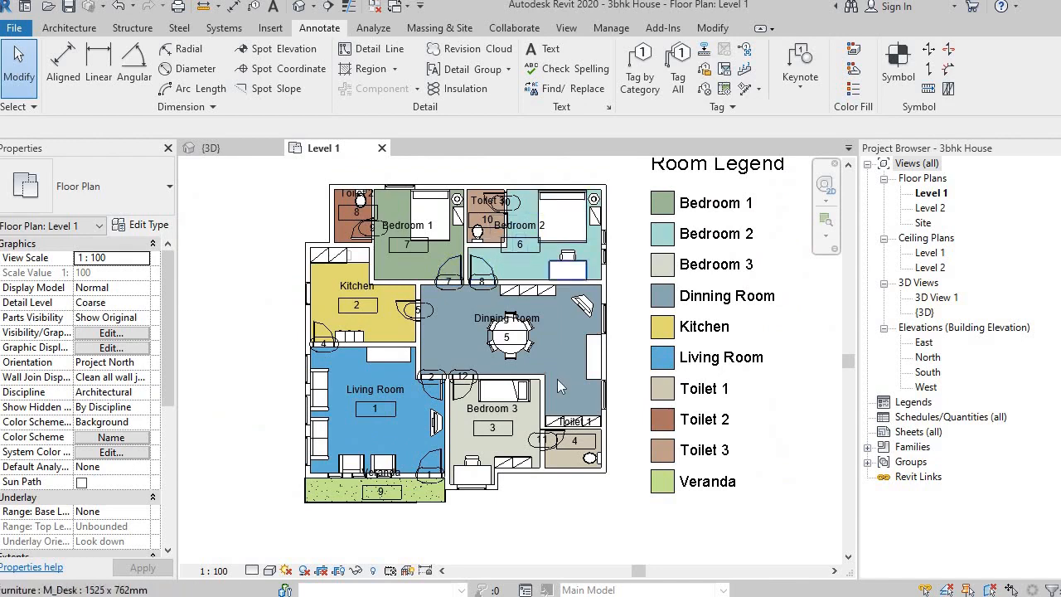
pyautogui.moveTo(543, 376); pyautogui.dragTo(510, 376, button='middle')
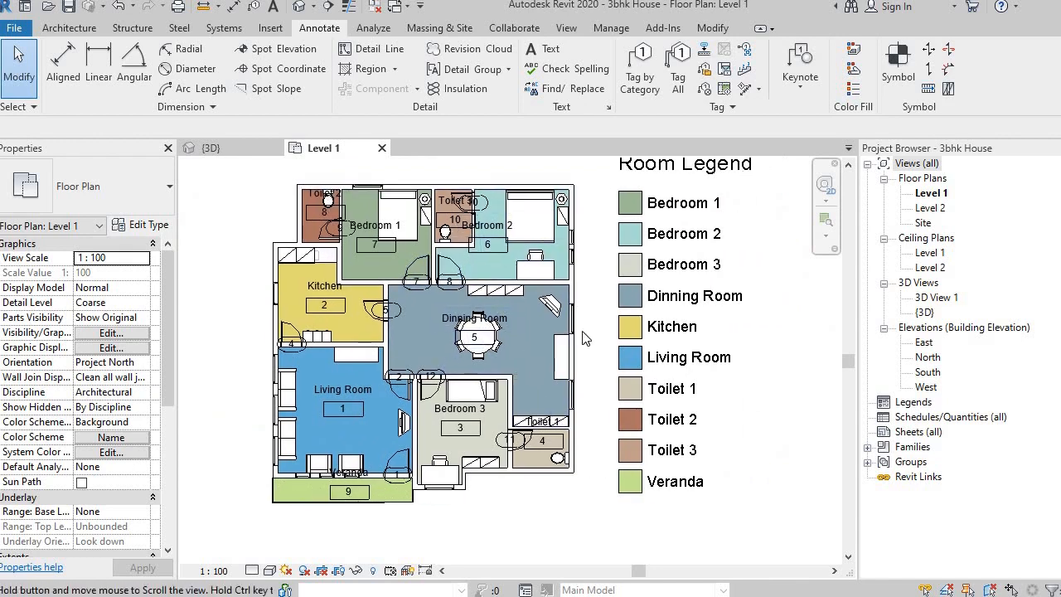
# Step: Open the Room Legend's color scheme for editing and try moving the Bedroom 1 value down and back up in the order
pyautogui.click(701, 210)
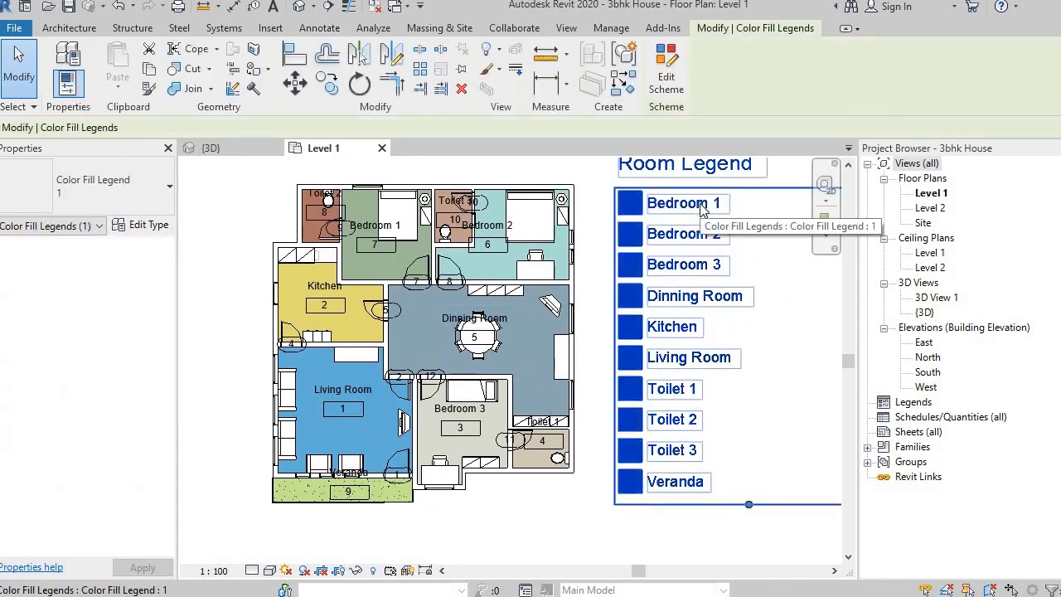
pyautogui.click(663, 81)
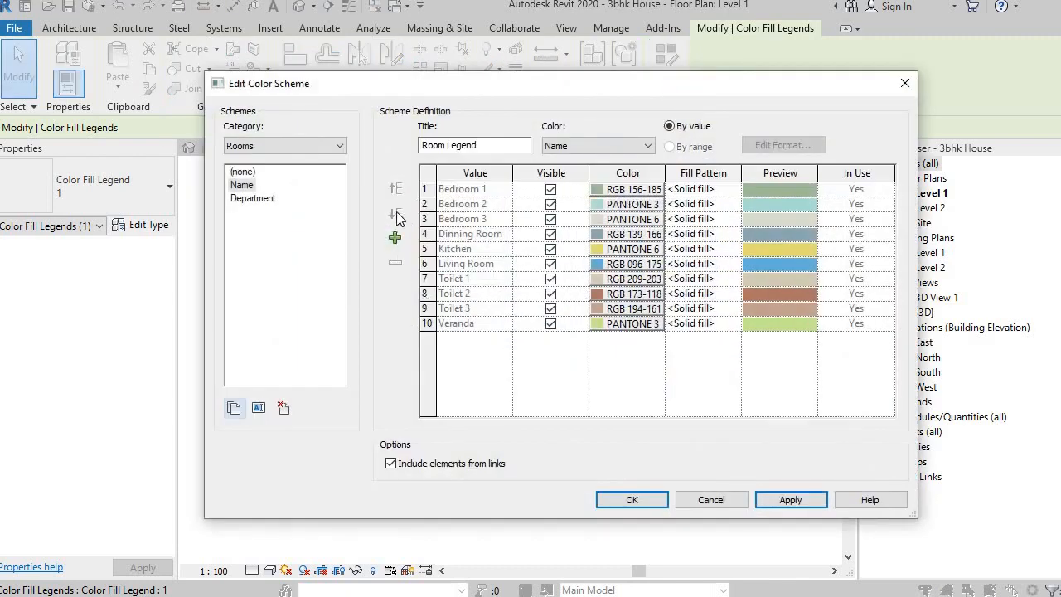
pyautogui.click(477, 189)
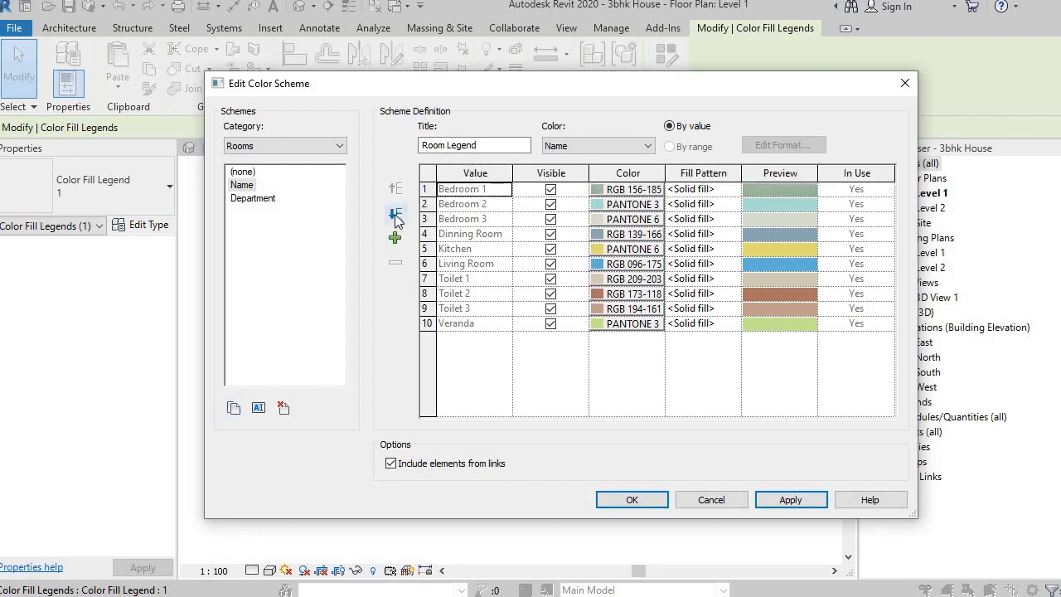
pyautogui.click(395, 214)
pyautogui.click(396, 191)
# Step: Set the Bedroom 1 color in the scheme to the basic Yellow
pyautogui.click(626, 189)
pyautogui.click(612, 191)
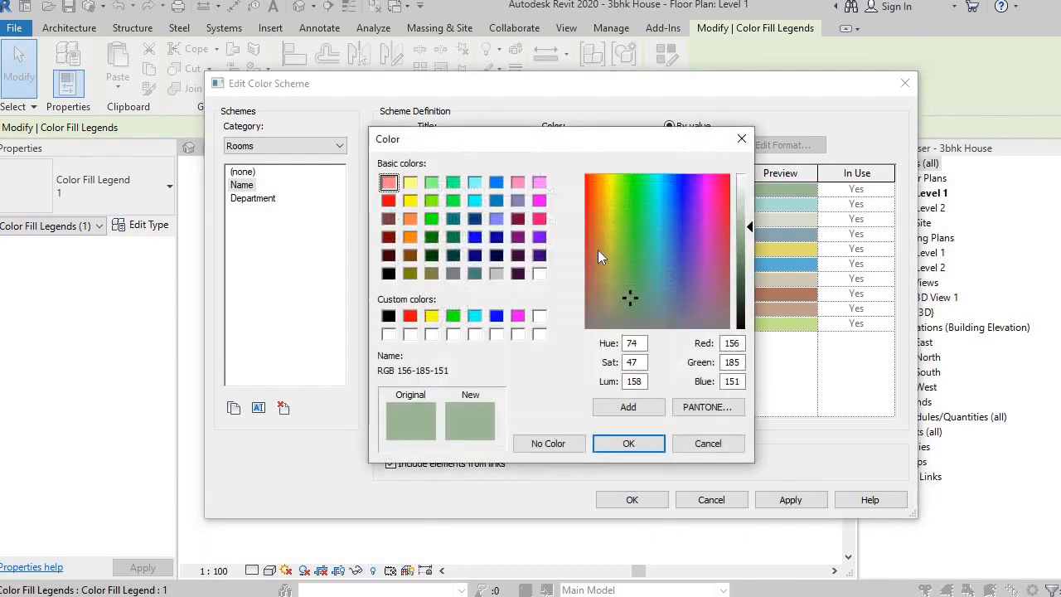
pyautogui.click(411, 201)
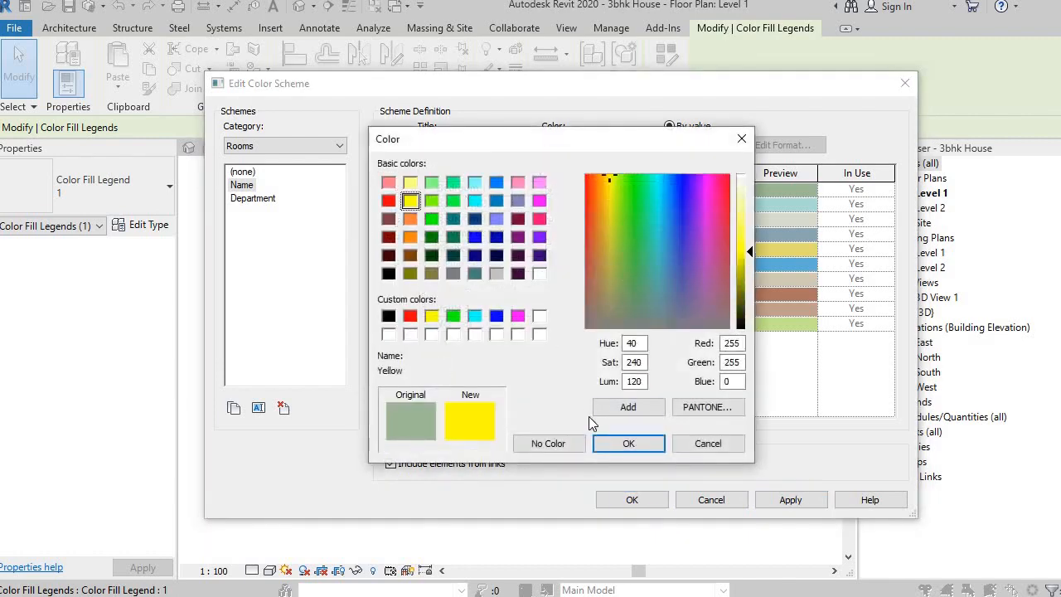
pyautogui.click(629, 443)
# Step: Set the Bedroom 2 color to the basic dark teal, apply the edited color scheme and deselect the legend
pyautogui.click(627, 204)
pyautogui.click(612, 204)
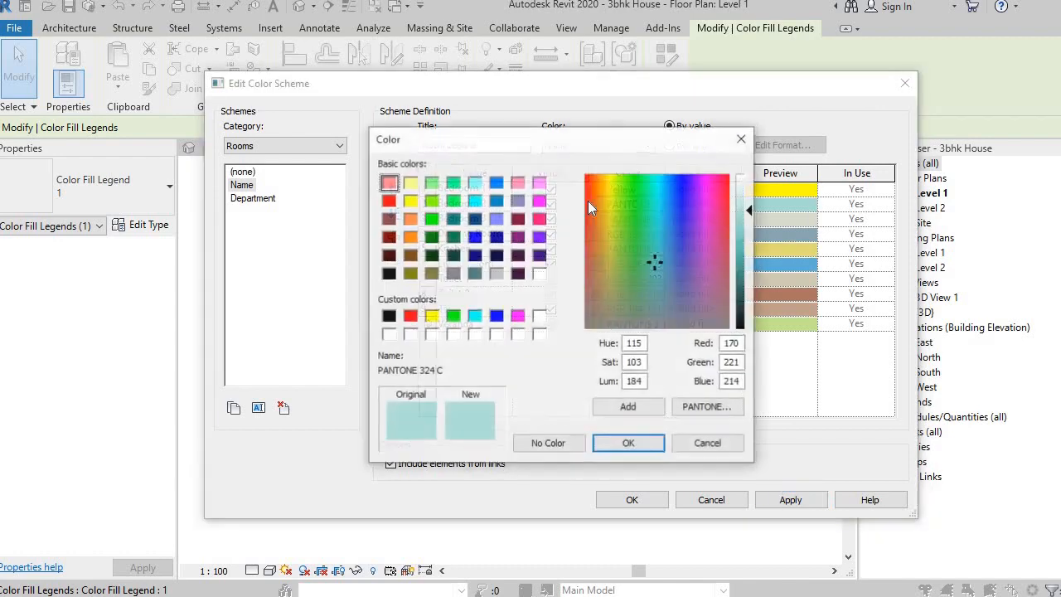
pyautogui.click(452, 219)
pyautogui.click(629, 443)
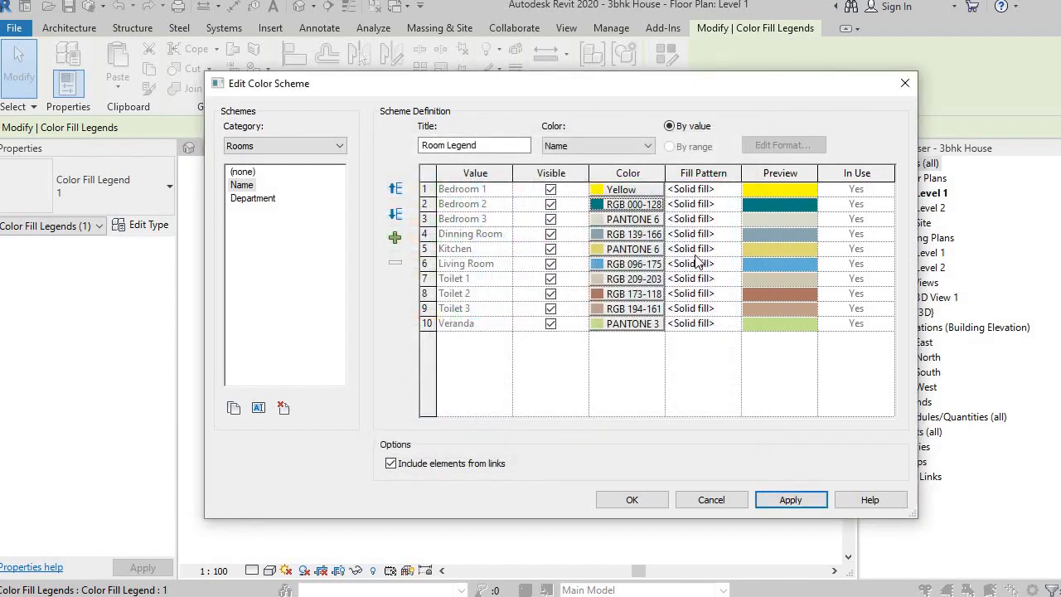
pyautogui.click(793, 502)
pyautogui.click(649, 502)
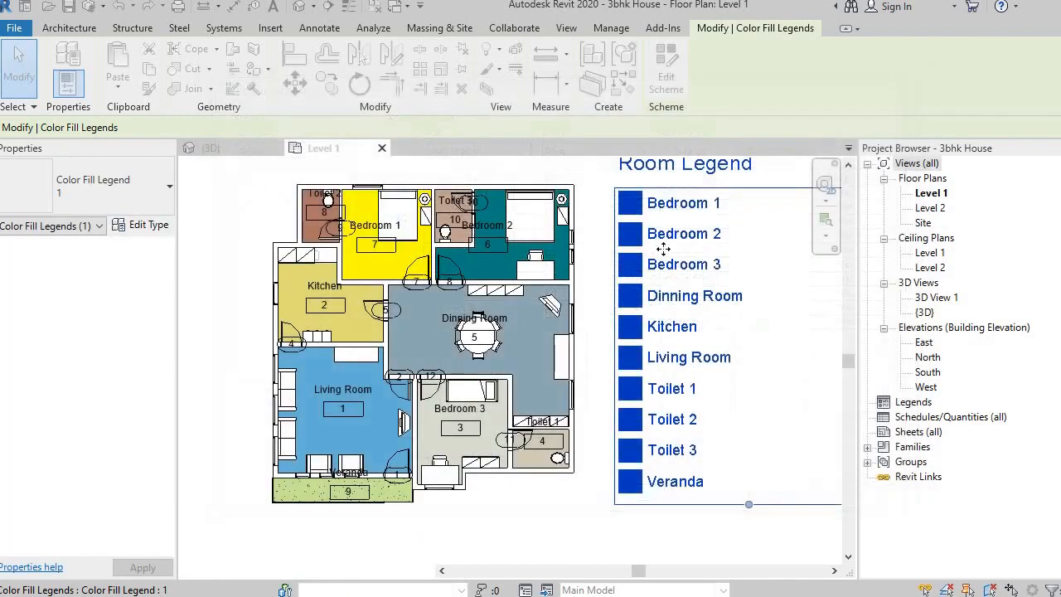
pyautogui.click(667, 492)
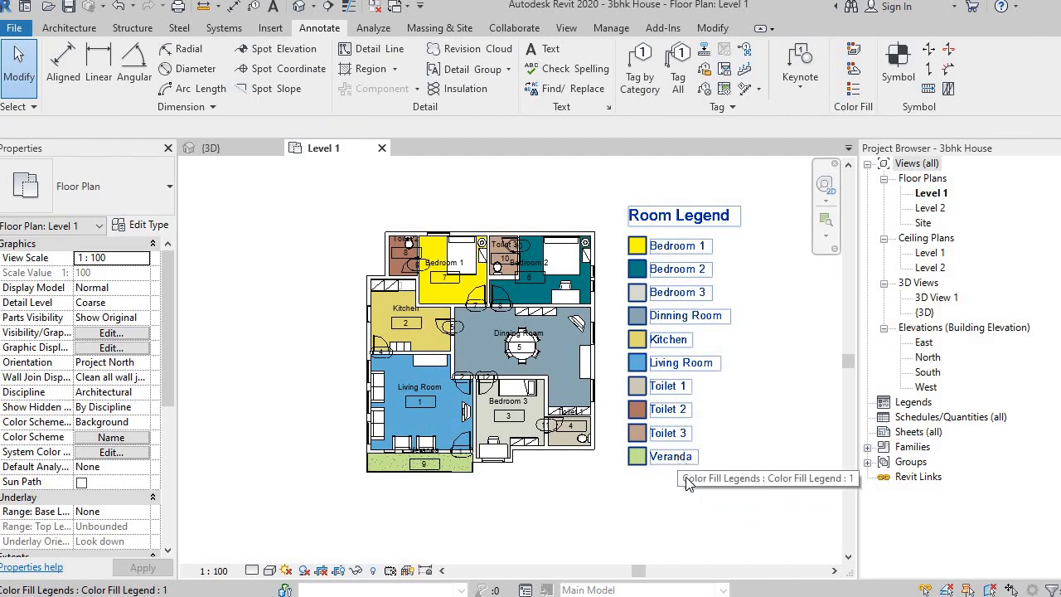
pyautogui.scroll(-1, 770, 478)
pyautogui.moveTo(775, 485); pyautogui.dragTo(736, 473, button='middle')
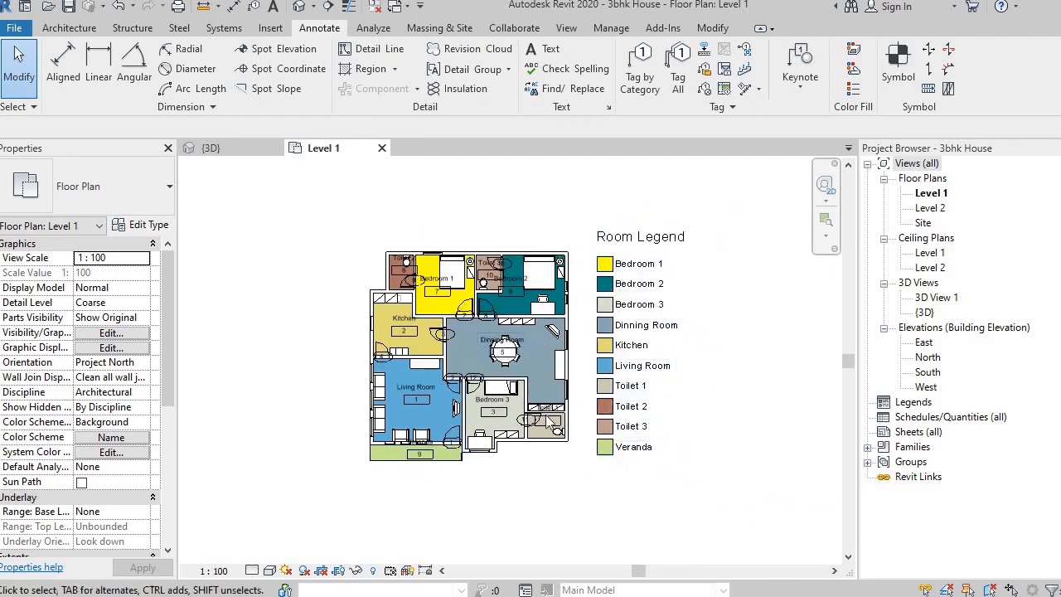
pyautogui.scroll(1, 476, 316)
pyautogui.moveTo(408, 365); pyautogui.dragTo(377, 383, button='middle')
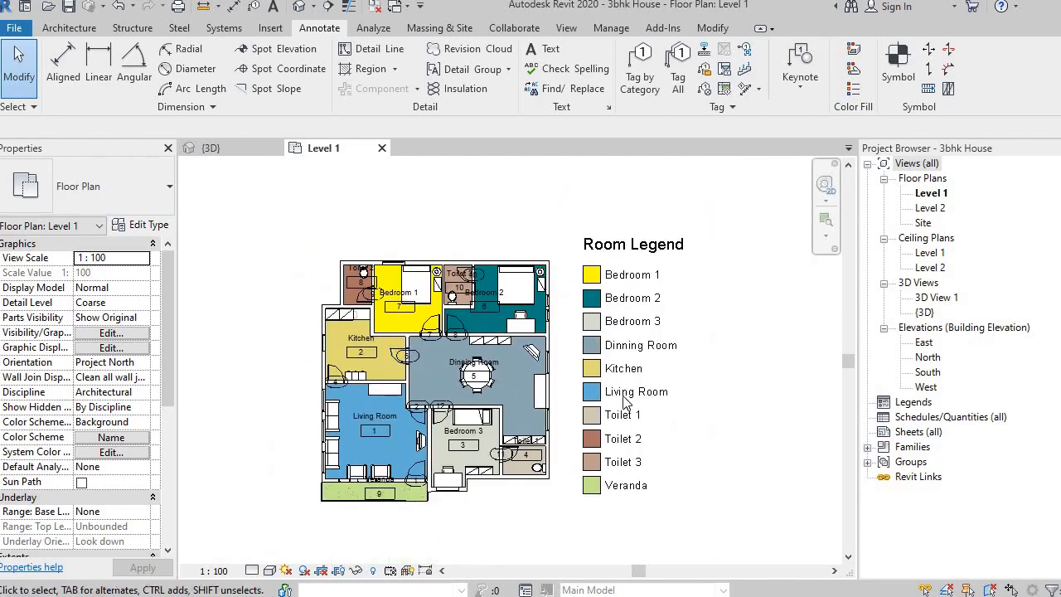